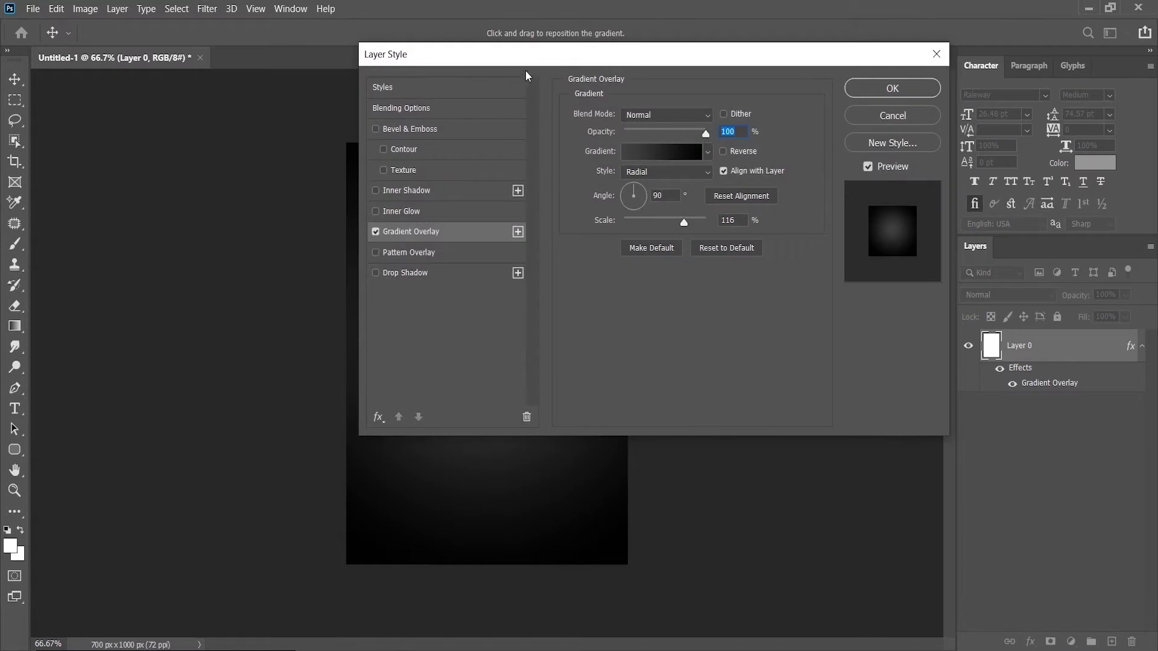
# Check the colours of the radial gradient overlay on the background layer and accept the layer style
pyautogui.moveTo(530, 56); pyautogui.dragTo(792, 97)
pyautogui.click(922, 193)
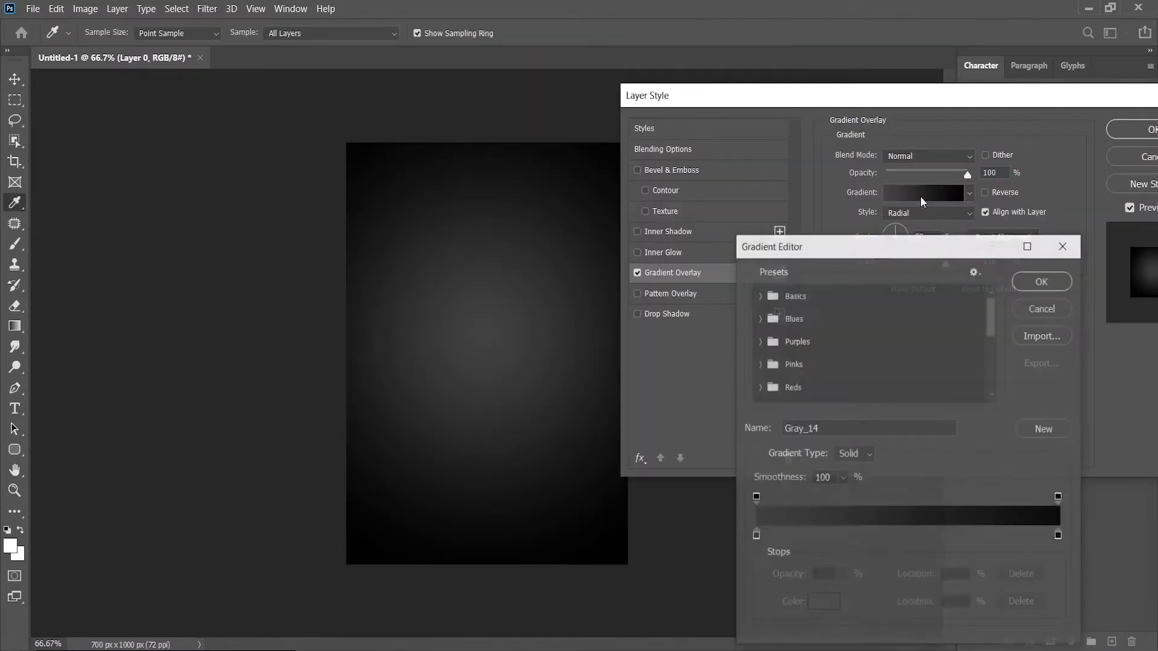
pyautogui.press('Escape')
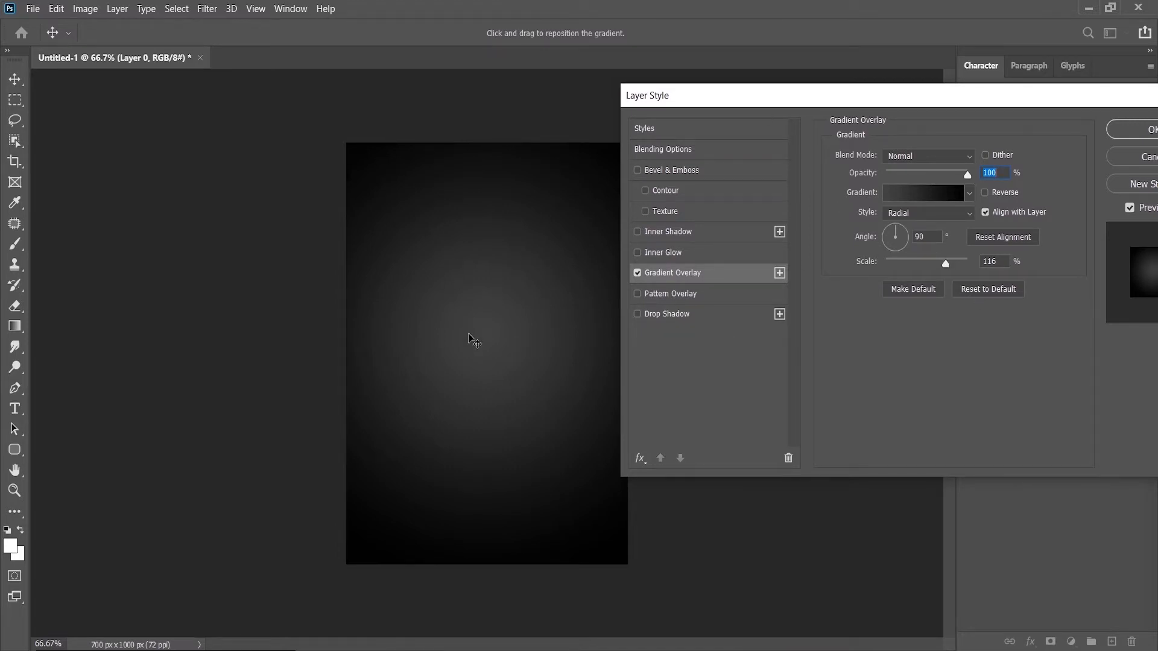
pyautogui.moveTo(734, 94); pyautogui.dragTo(624, 106)
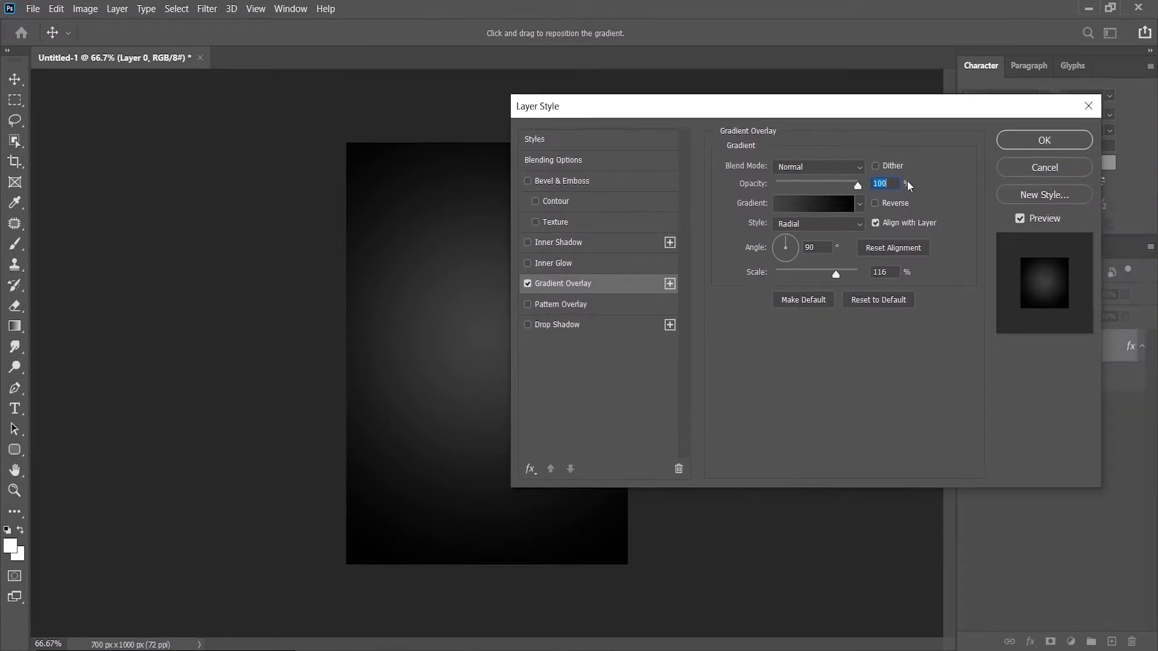
pyautogui.click(1023, 146)
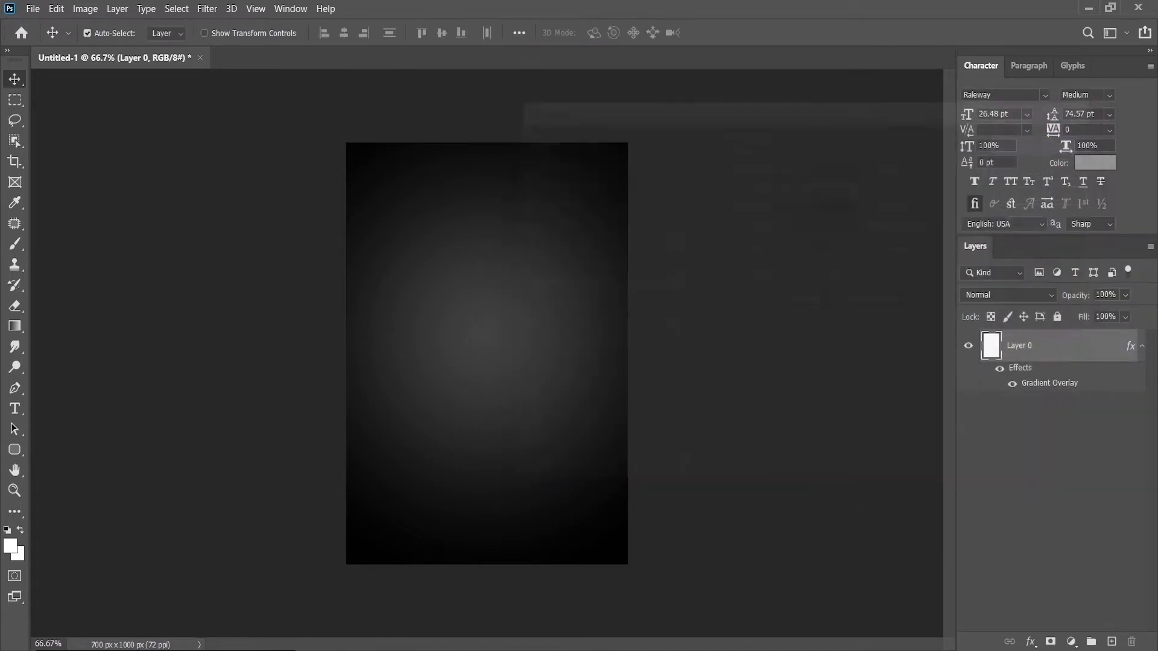
# Open grunge-1935616_960_720, Image and iss_17705_03063 from the Poster design folder
pyautogui.click(37, 10)
pyautogui.click(60, 35)
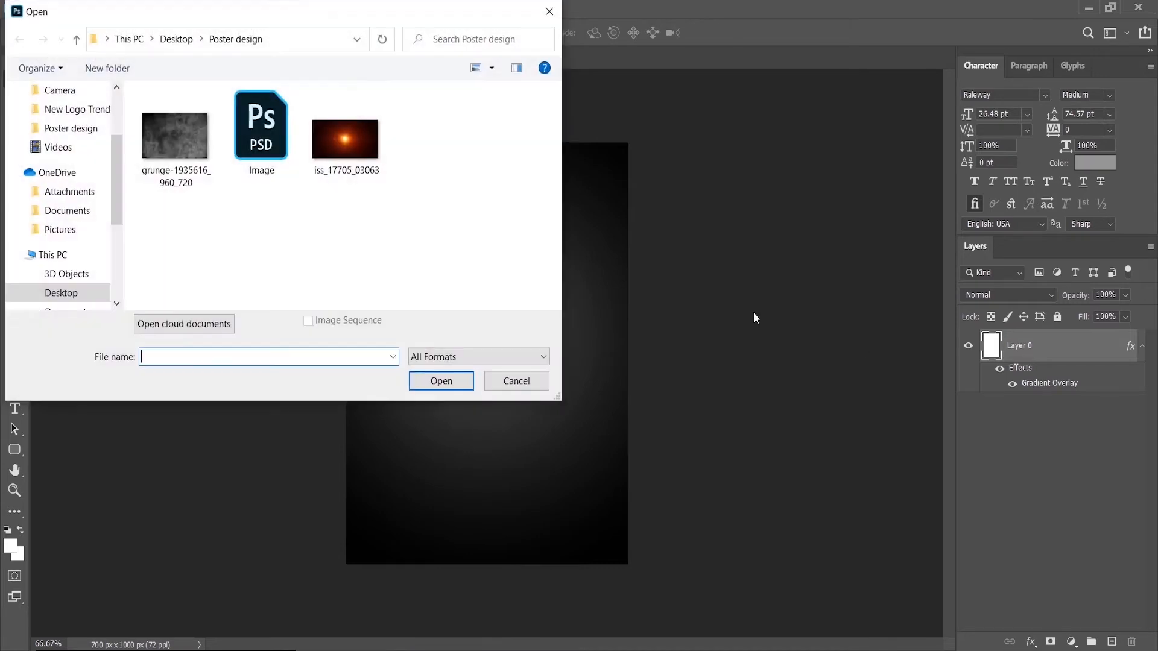
pyautogui.moveTo(294, 21); pyautogui.dragTo(885, 70)
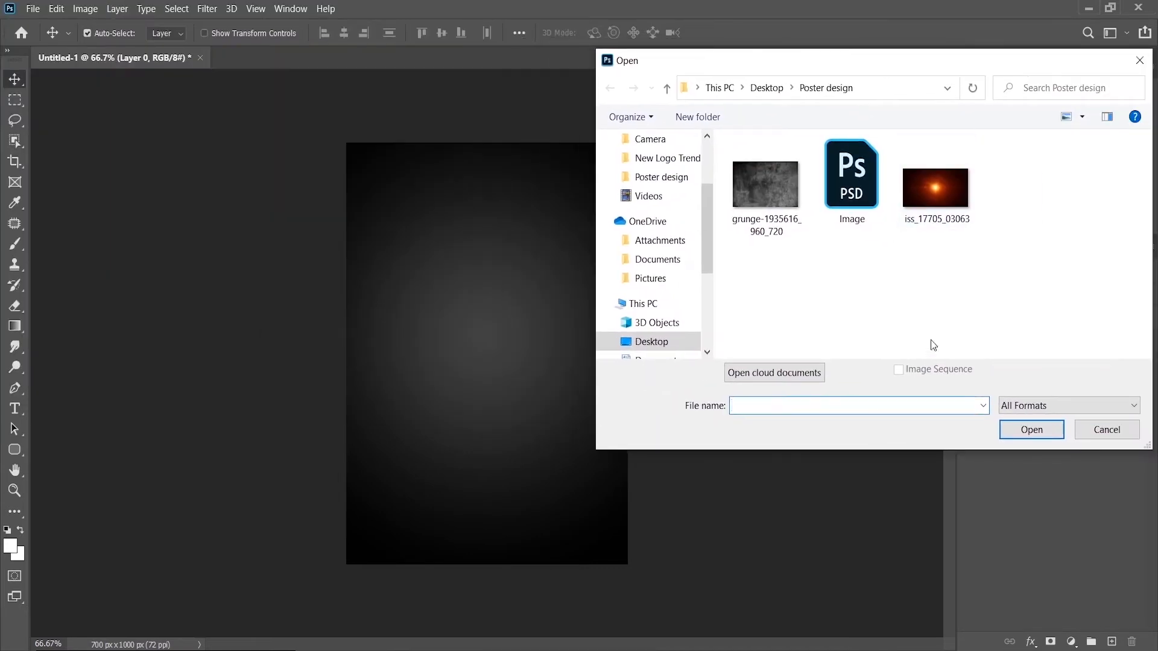
pyautogui.click(773, 187)
pyautogui.keyDown('ctrl'); pyautogui.click(935, 187); pyautogui.keyUp('ctrl')
pyautogui.click(1031, 429)
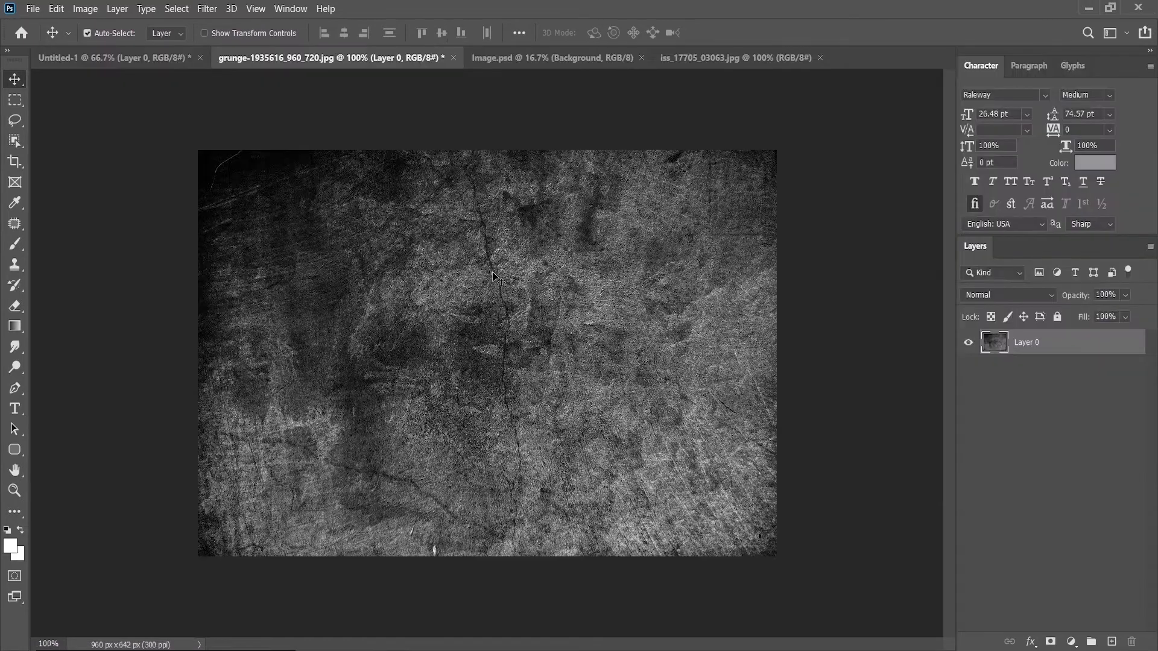
# Copy the entire grunge texture into the Untitled-1 poster and convert its layer to a smart object
pyautogui.hotkey('ctrl', 'a')
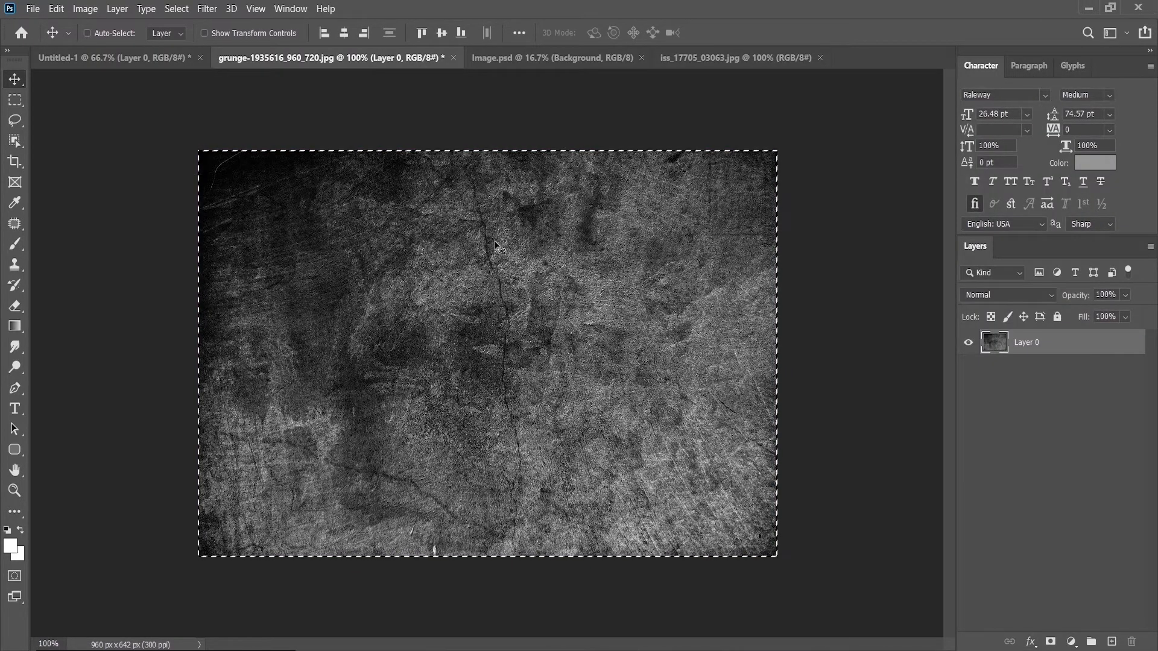
pyautogui.moveTo(496, 246); pyautogui.dragTo(369, 223)
pyautogui.rightClick(1015, 350)
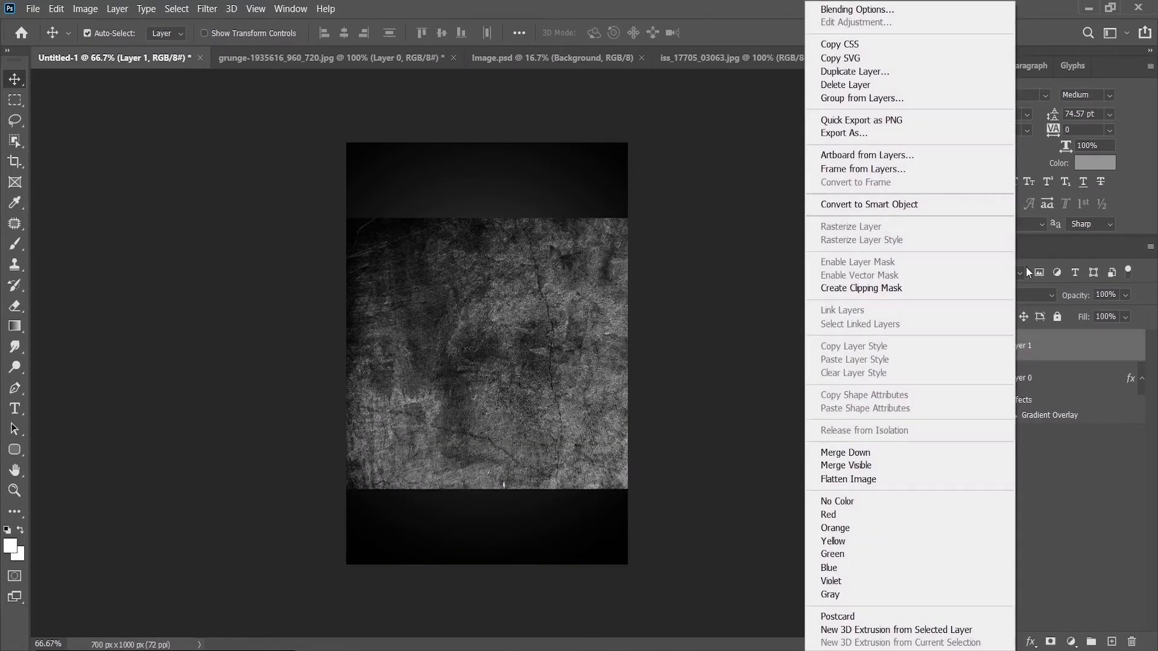
pyautogui.click(897, 205)
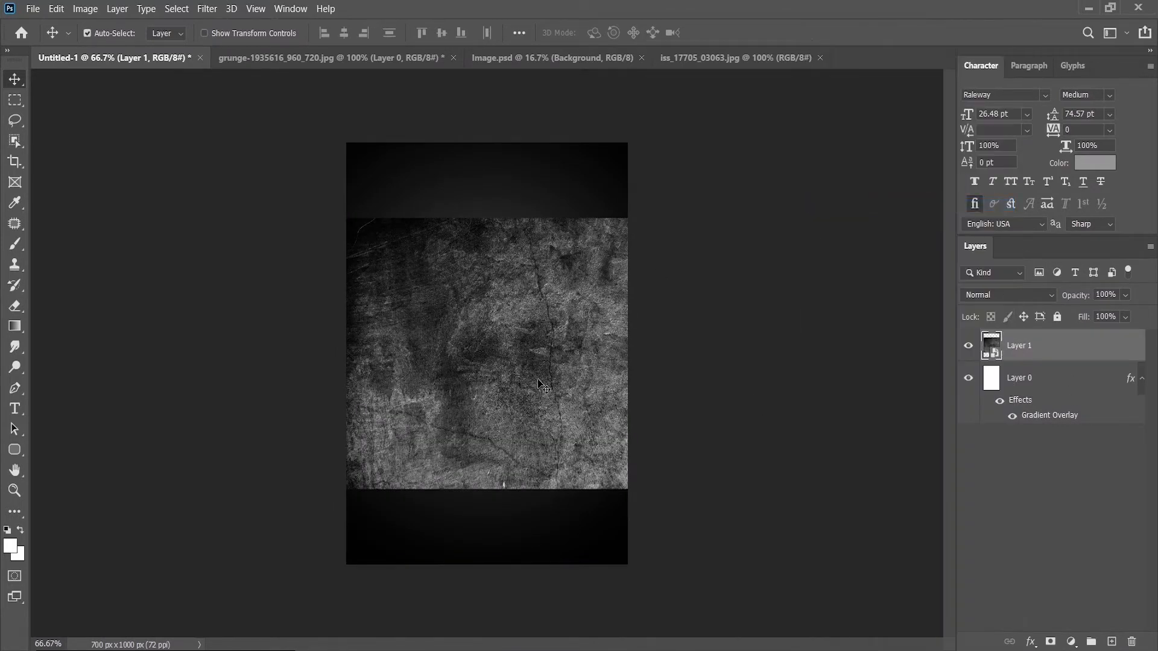
# Scale the grunge texture to about 170% so it covers the poster canvas, and set its blend mode to Overlay
pyautogui.hotkey('ctrl', 't')
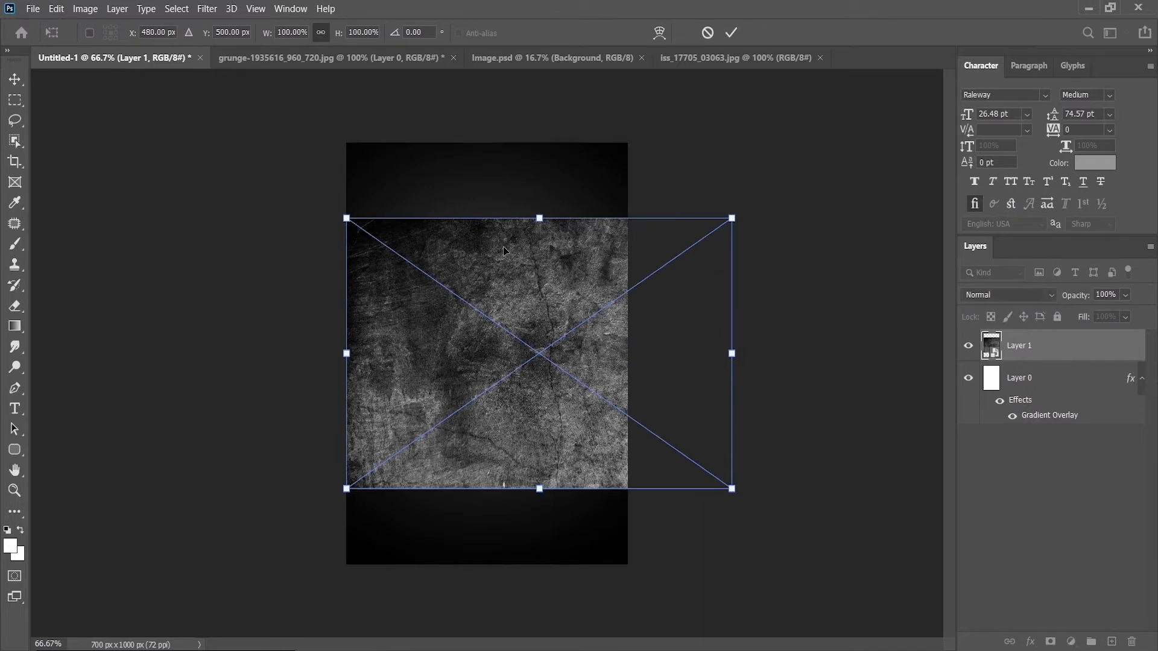
pyautogui.moveTo(540, 219); pyautogui.dragTo(538, 117)
pyautogui.moveTo(538, 489); pyautogui.dragTo(539, 564)
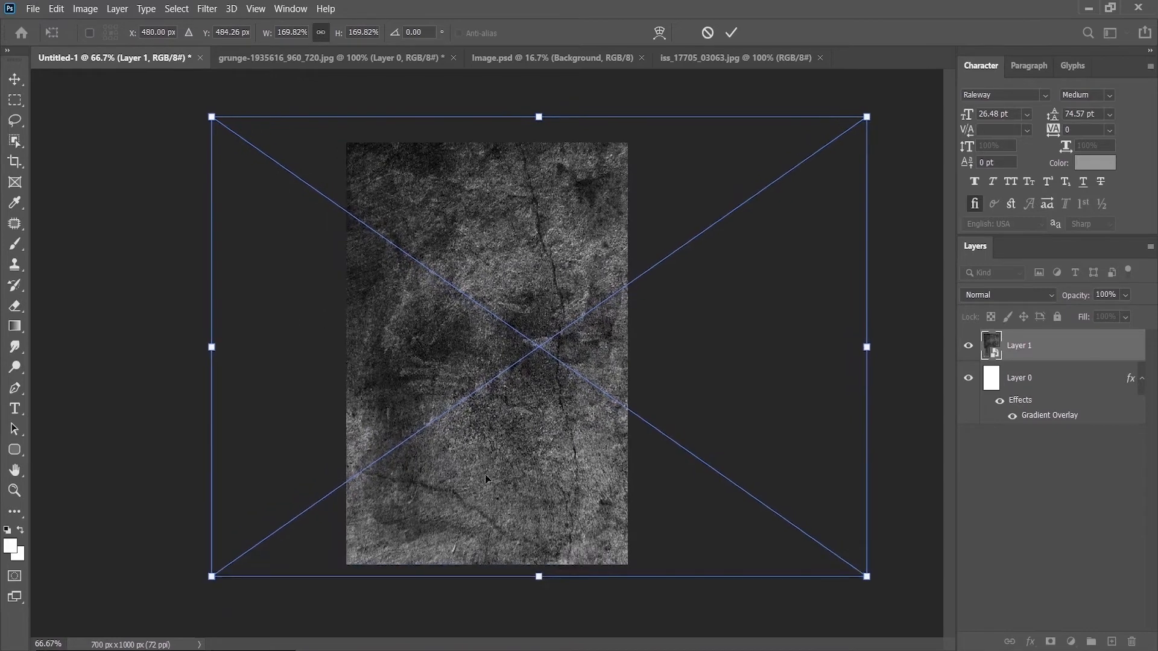
pyautogui.moveTo(482, 469); pyautogui.dragTo(451, 432)
pyautogui.press('Return')
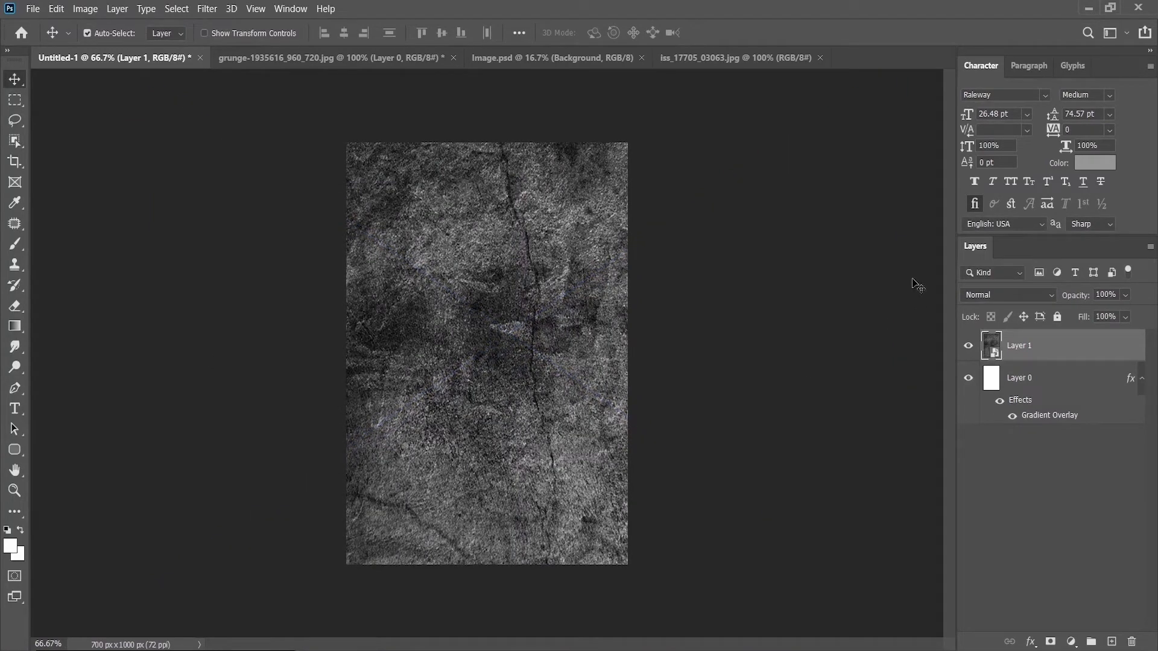
pyautogui.click(1008, 300)
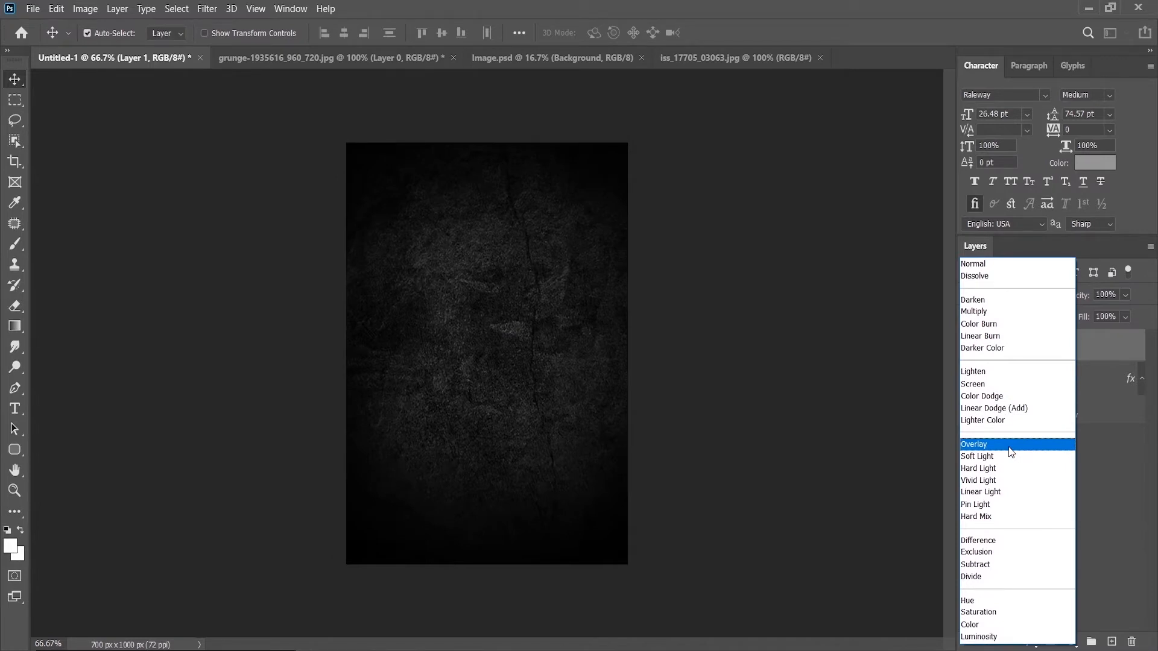
pyautogui.click(1011, 451)
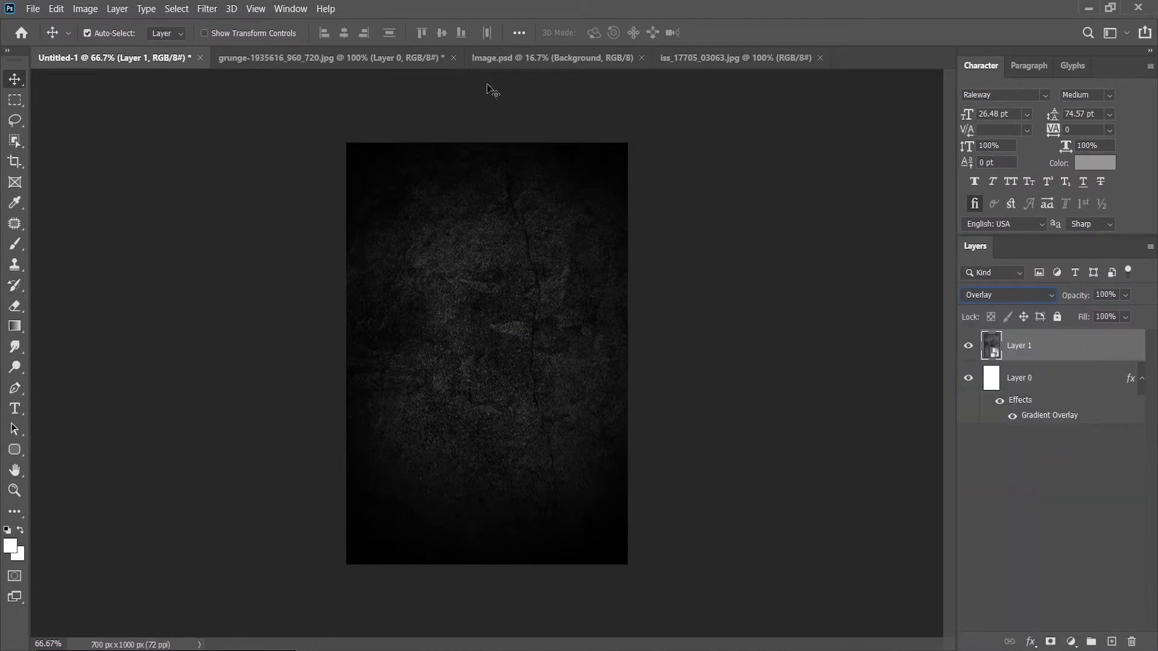
# Check the cut-out of the jumping man in Image.psd and copy its layer into the centre of the Untitled-1 poster
pyautogui.click(588, 58)
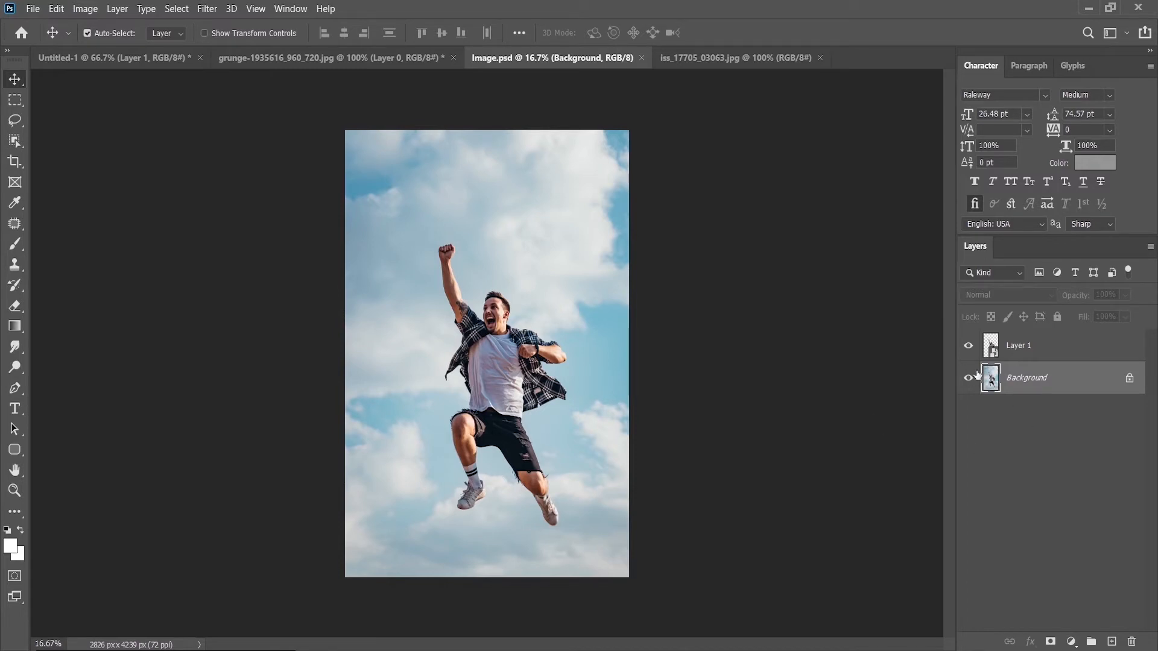
pyautogui.click(969, 348)
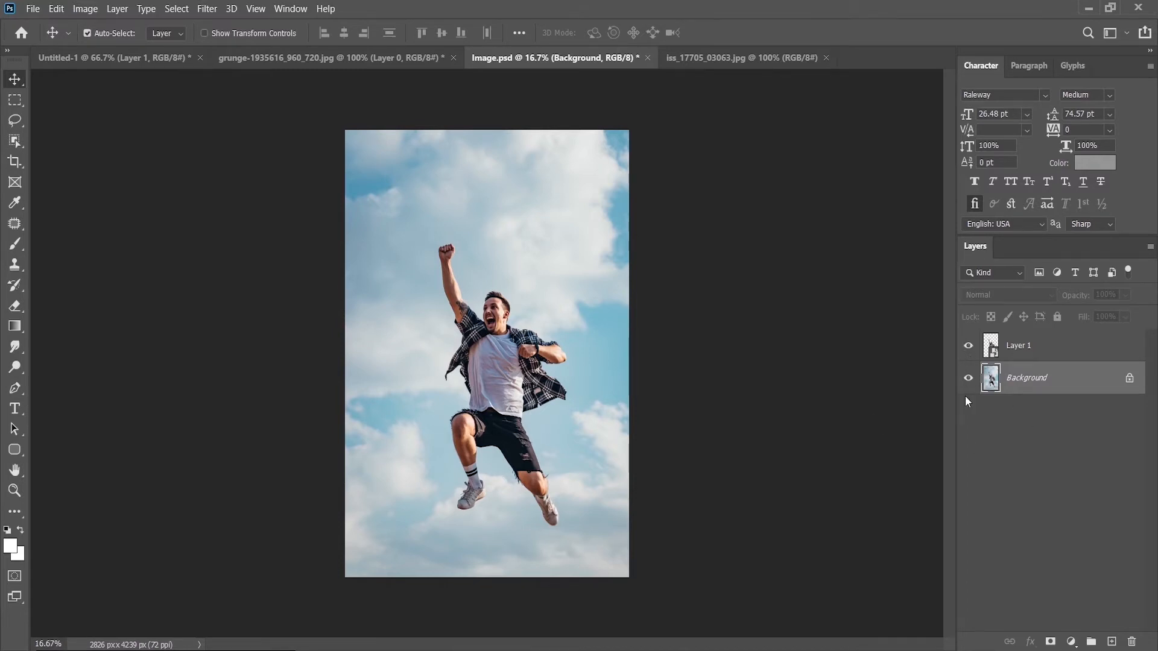
pyautogui.click(969, 379)
pyautogui.click(968, 381)
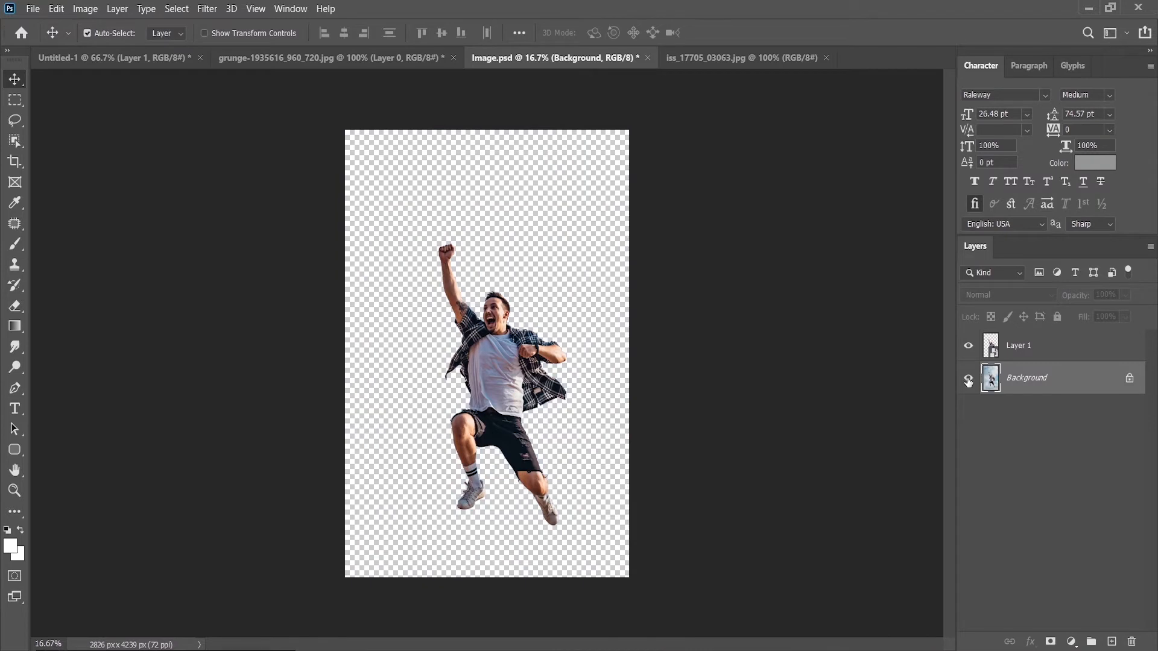
pyautogui.click(968, 381)
pyautogui.click(1034, 349)
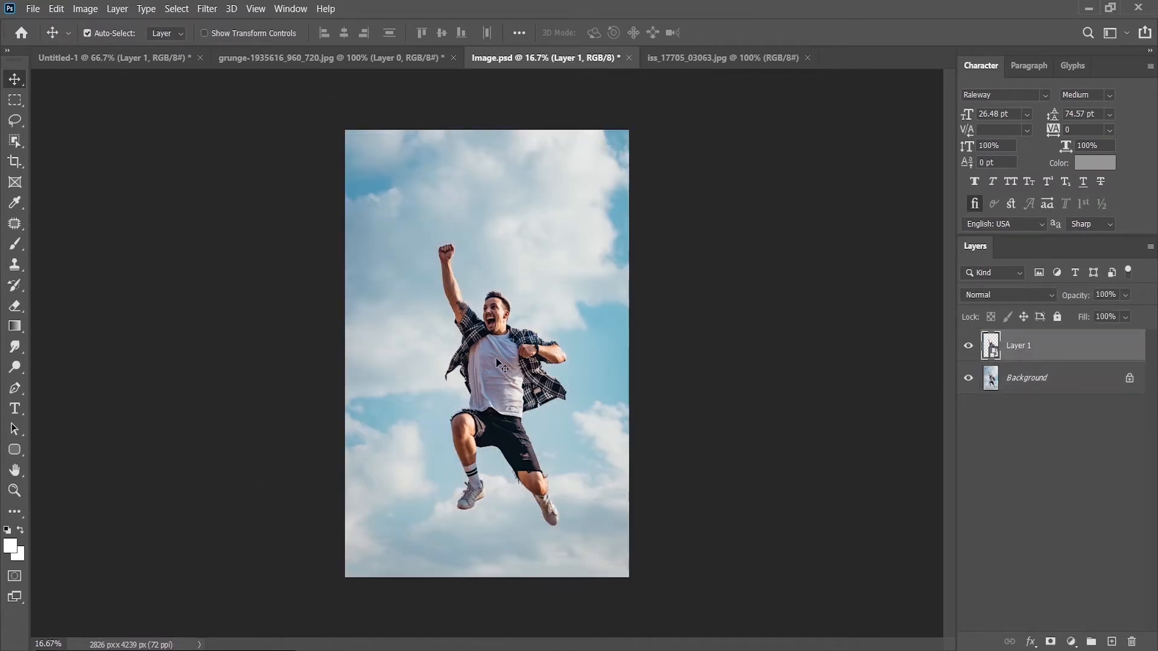
pyautogui.moveTo(496, 357); pyautogui.dragTo(464, 331)
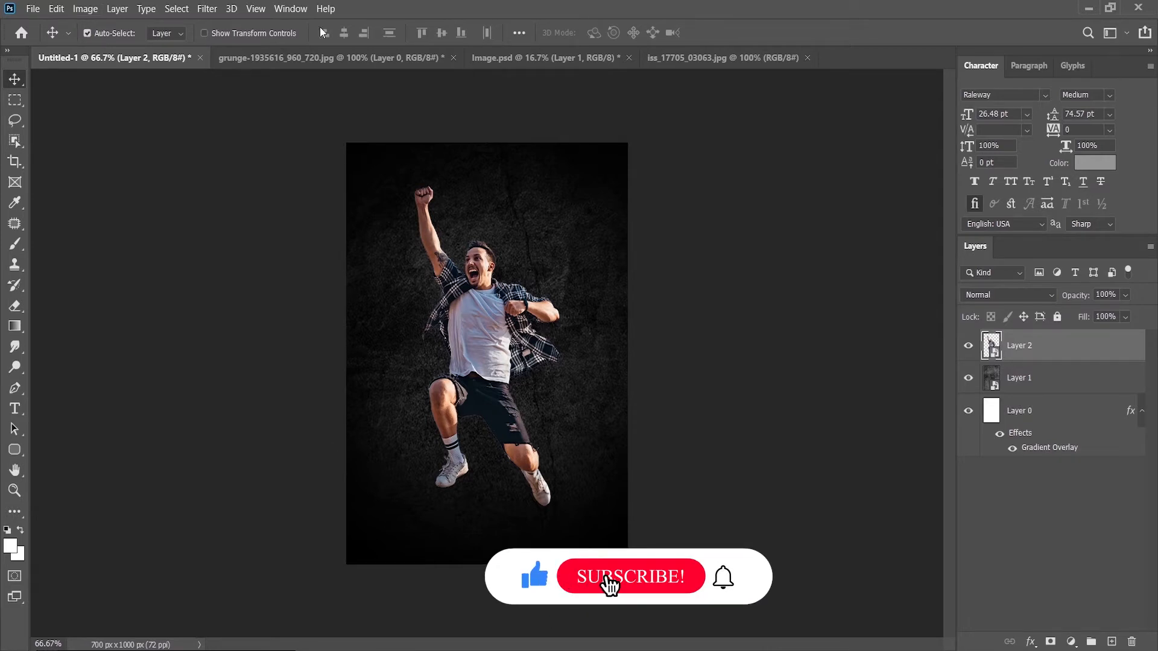
# Add the text "are you ready" across the man's raised fist
pyautogui.hotkey('ctrl', '+')
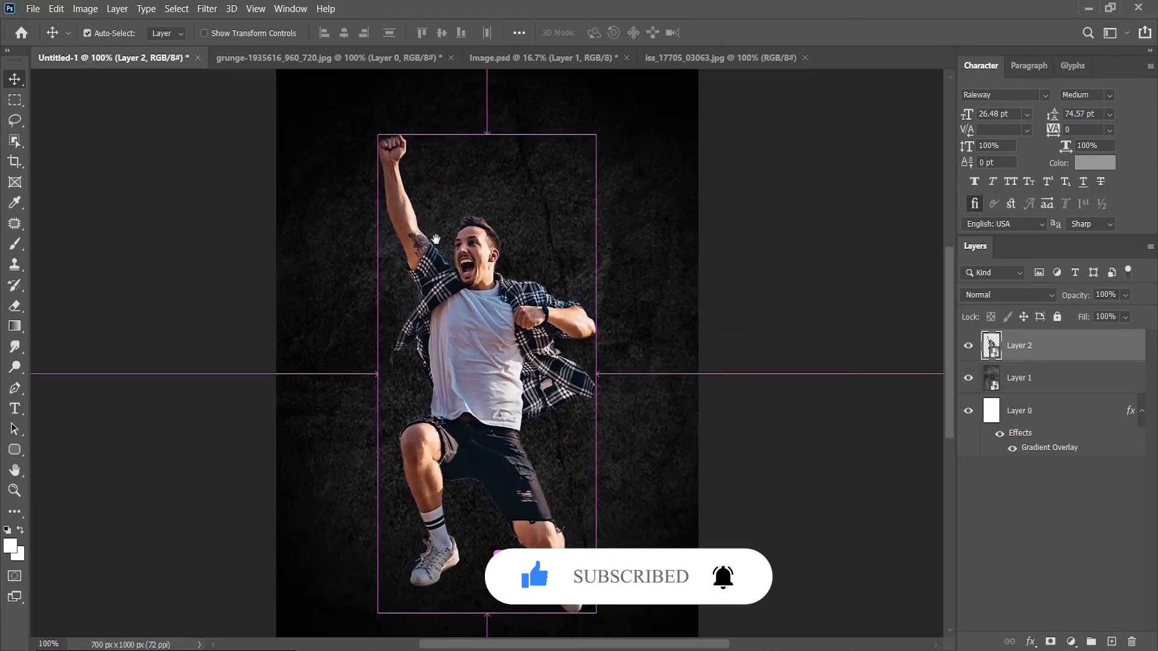
pyautogui.moveTo(436, 239); pyautogui.dragTo(419, 306)
pyautogui.click(15, 408)
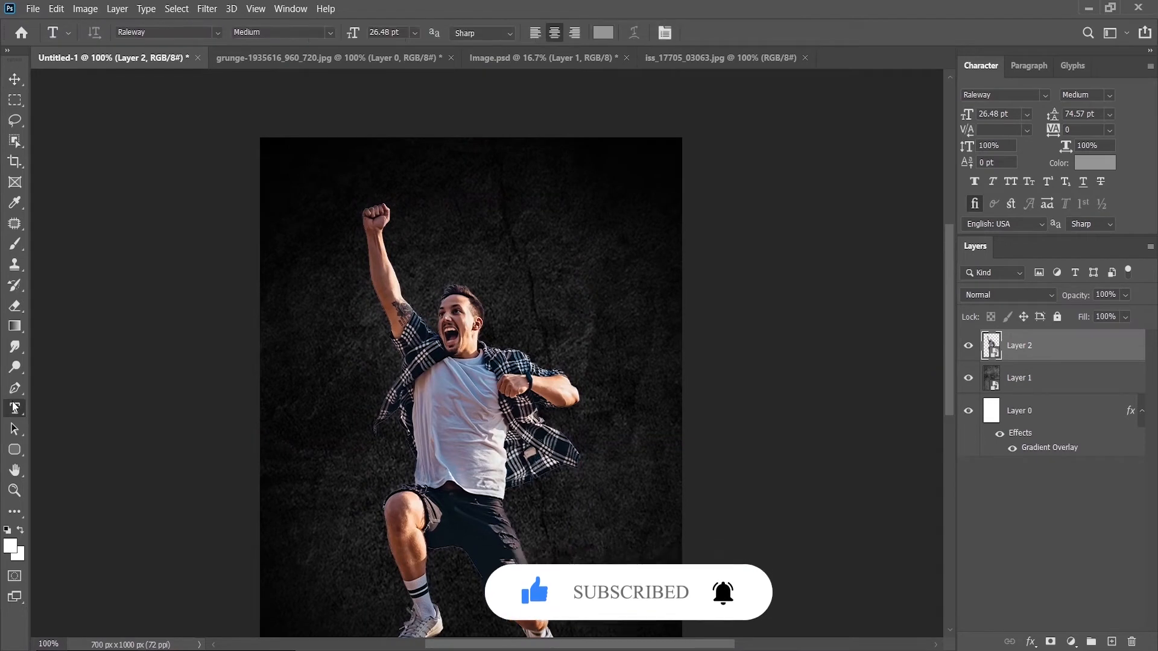
pyautogui.click(375, 232)
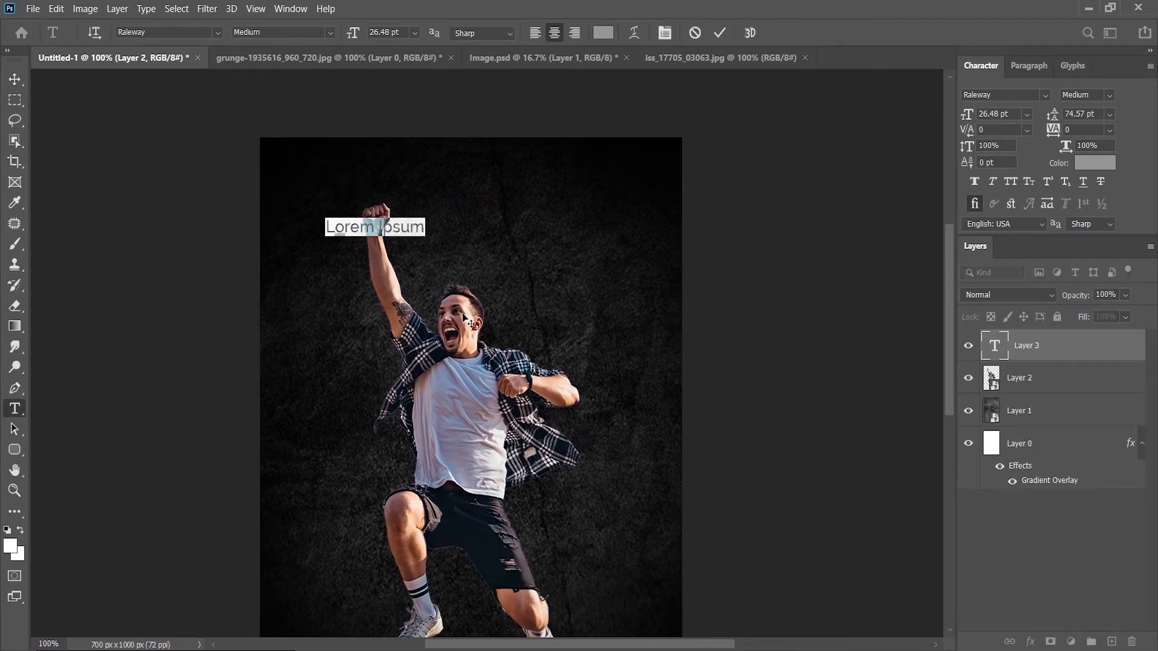
pyautogui.press('BackSpace')
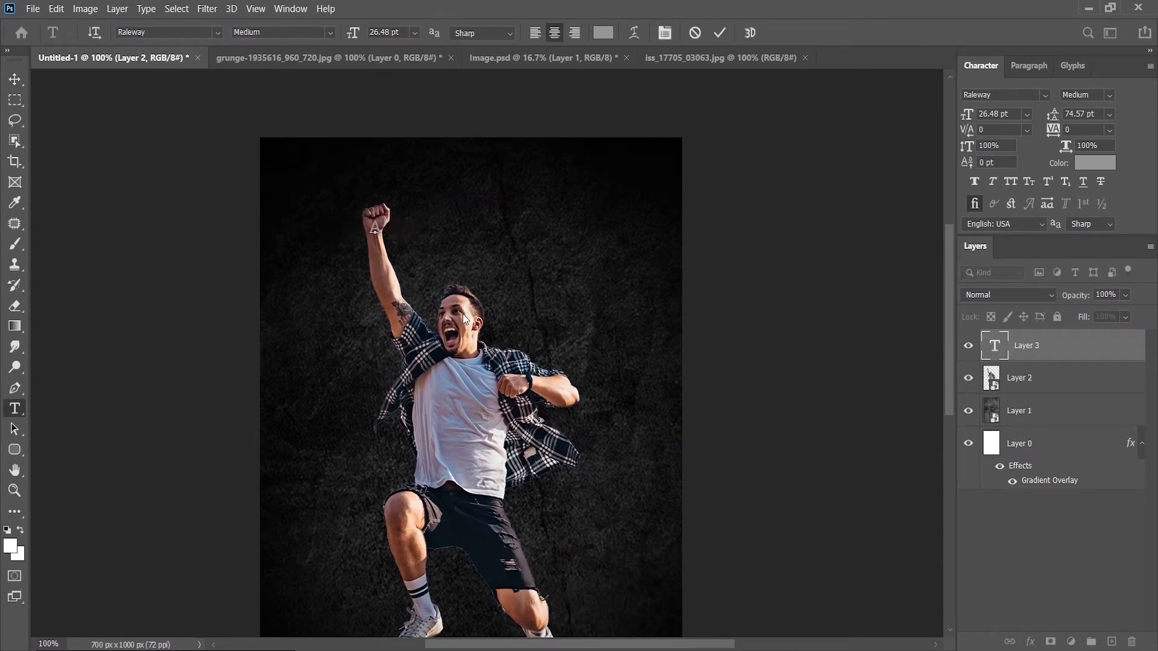
pyautogui.write('are')
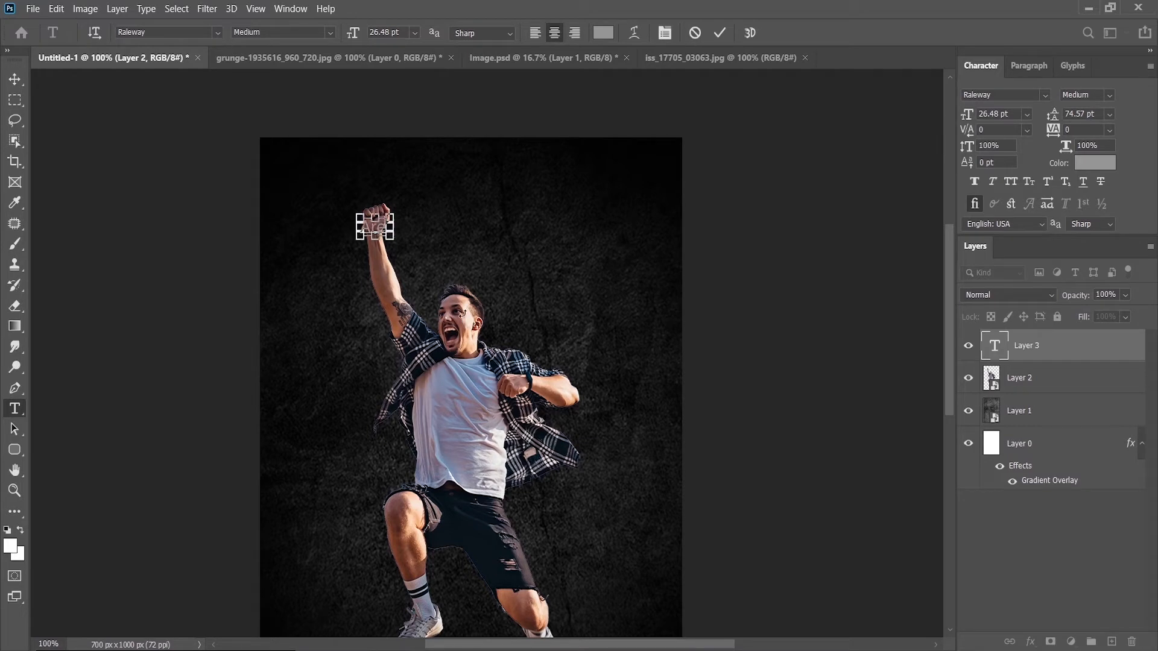
pyautogui.write(' you re')
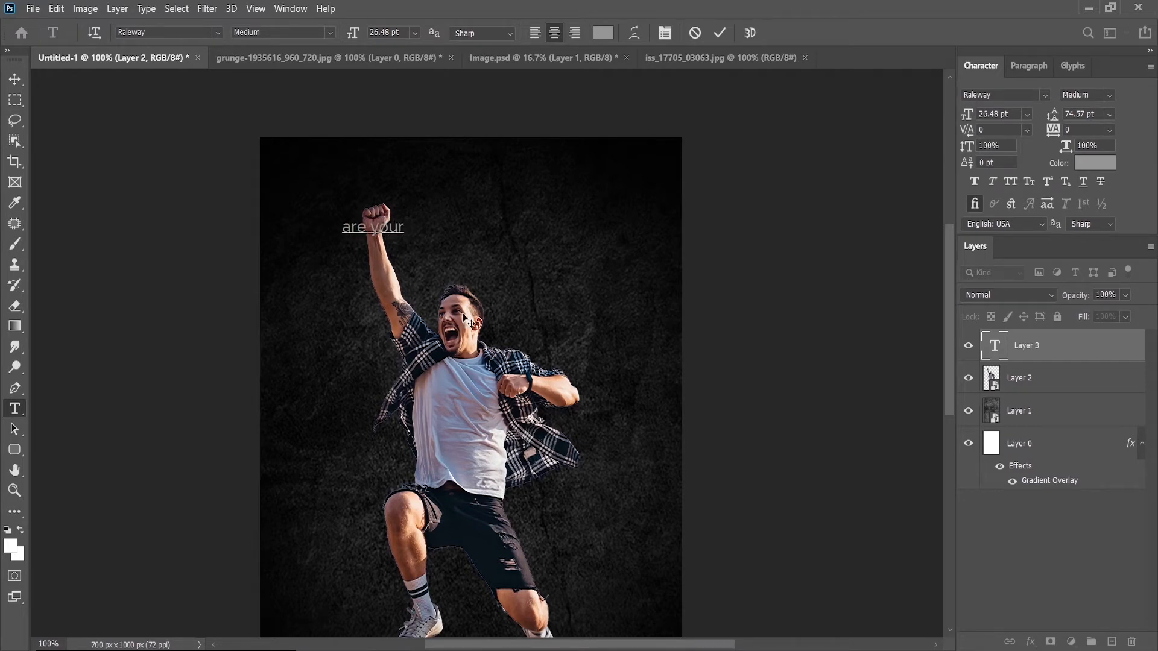
pyautogui.write('ady')
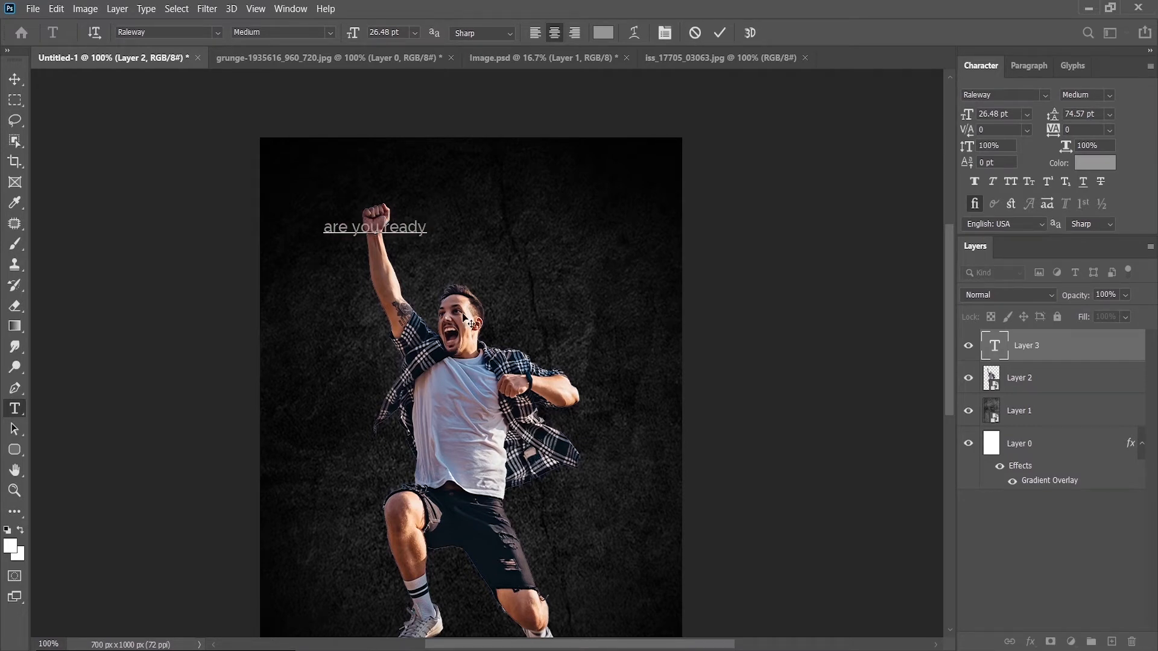
# Format the whole "are you ready" text in all caps with the Raleway Black font style
pyautogui.hotkey('ctrl', 'a')
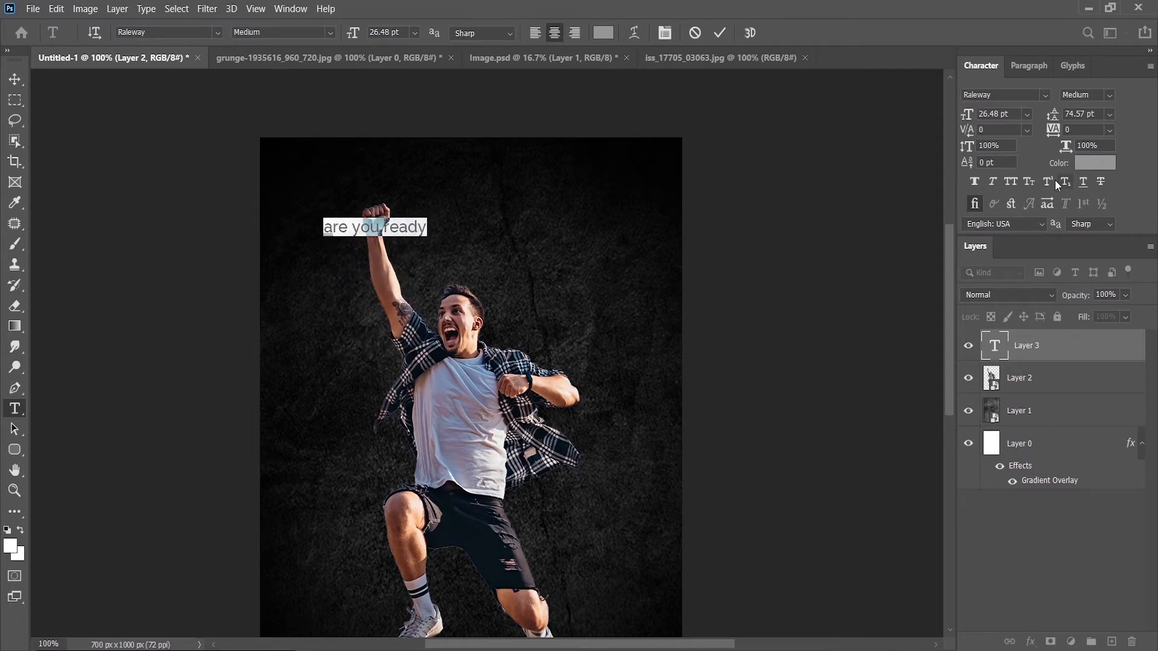
pyautogui.click(1010, 180)
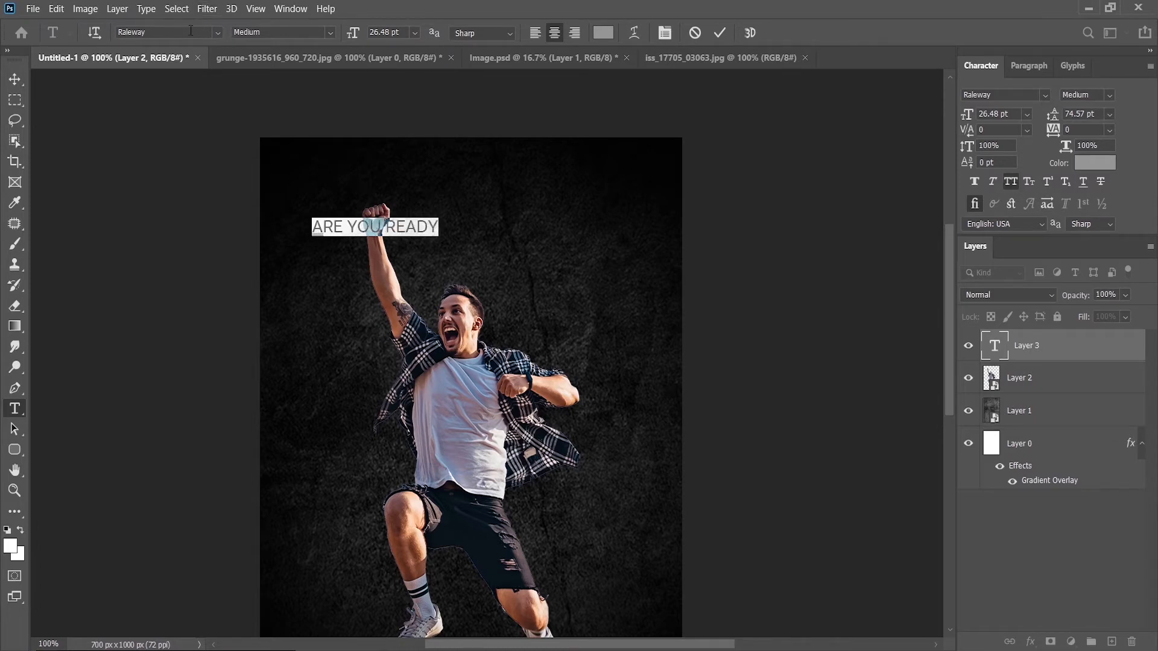
pyautogui.click(329, 32)
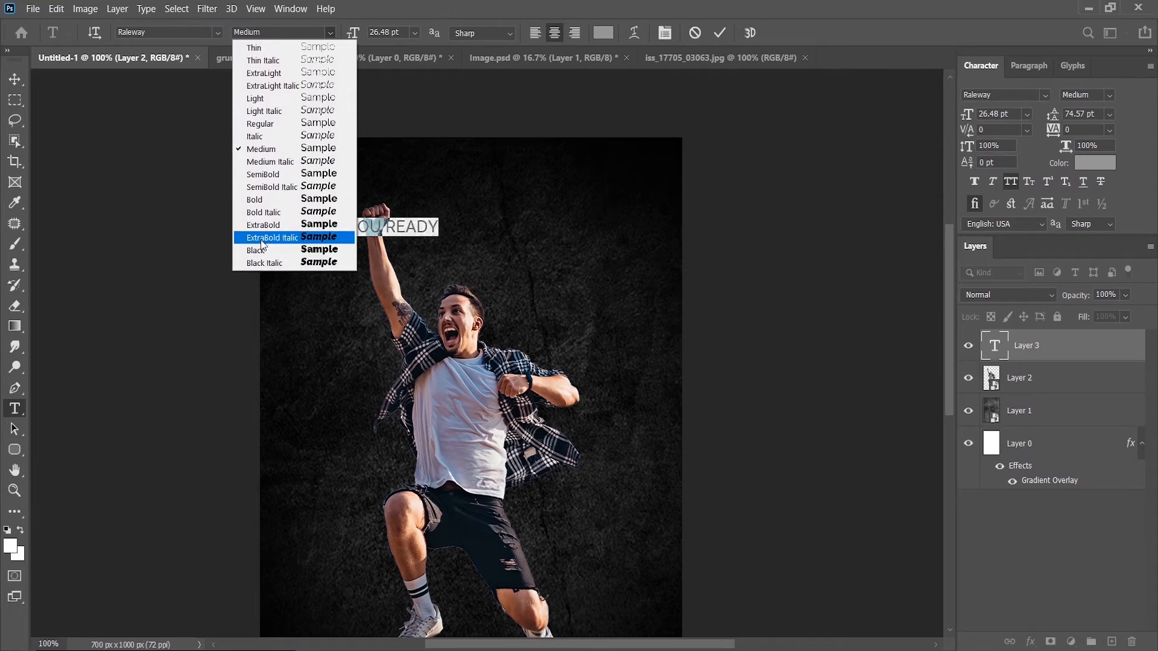
pyautogui.click(322, 253)
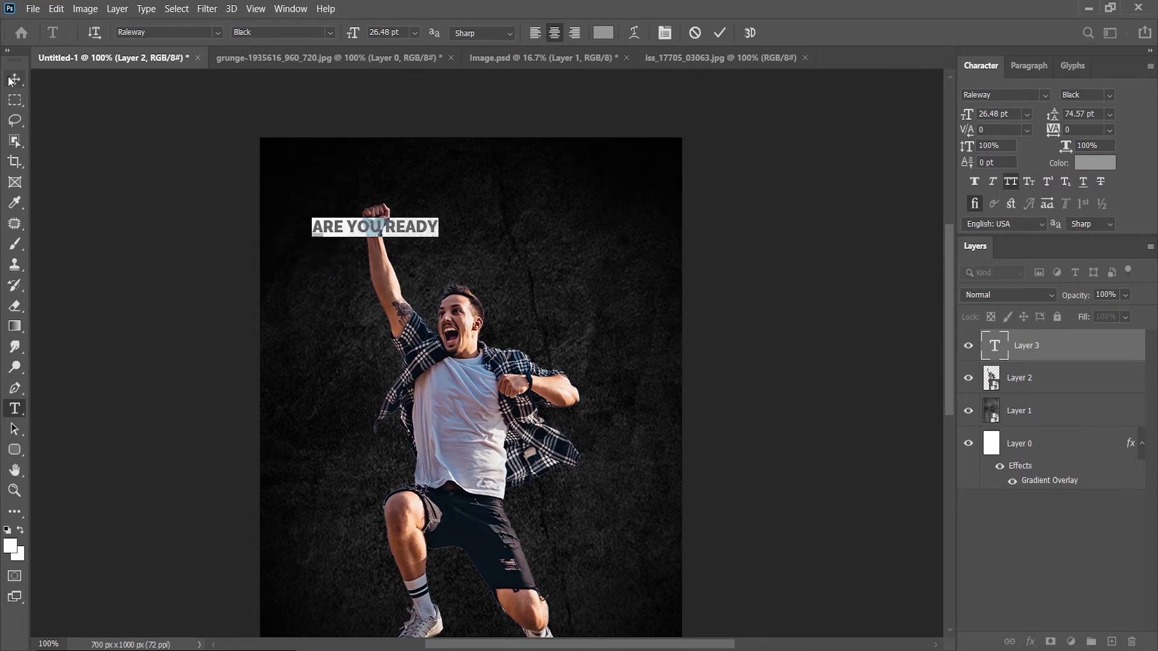
# Set the colour of the "ARE YOU READY" text to #b3b3b3 and its font size to 83.48 pt
pyautogui.click(601, 32)
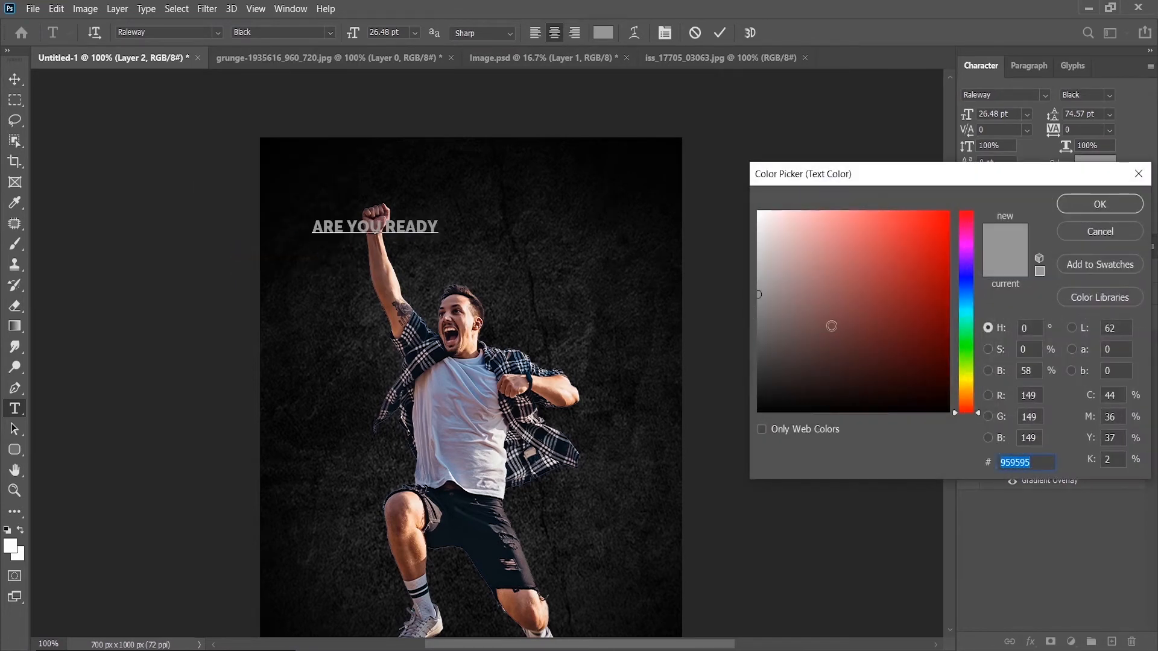
pyautogui.moveTo(830, 325)
pyautogui.mouseDown()
pyautogui.moveTo(750, 387)
pyautogui.moveTo(747, 288)
pyautogui.moveTo(758, 267)
pyautogui.mouseUp()
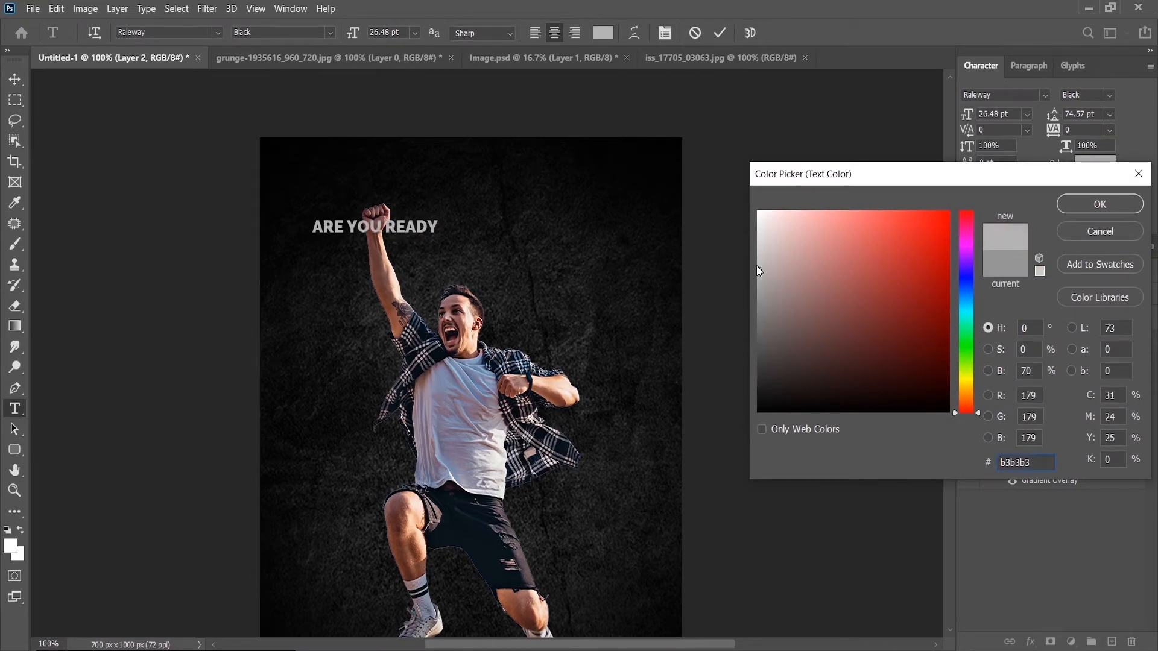
pyautogui.click(1109, 206)
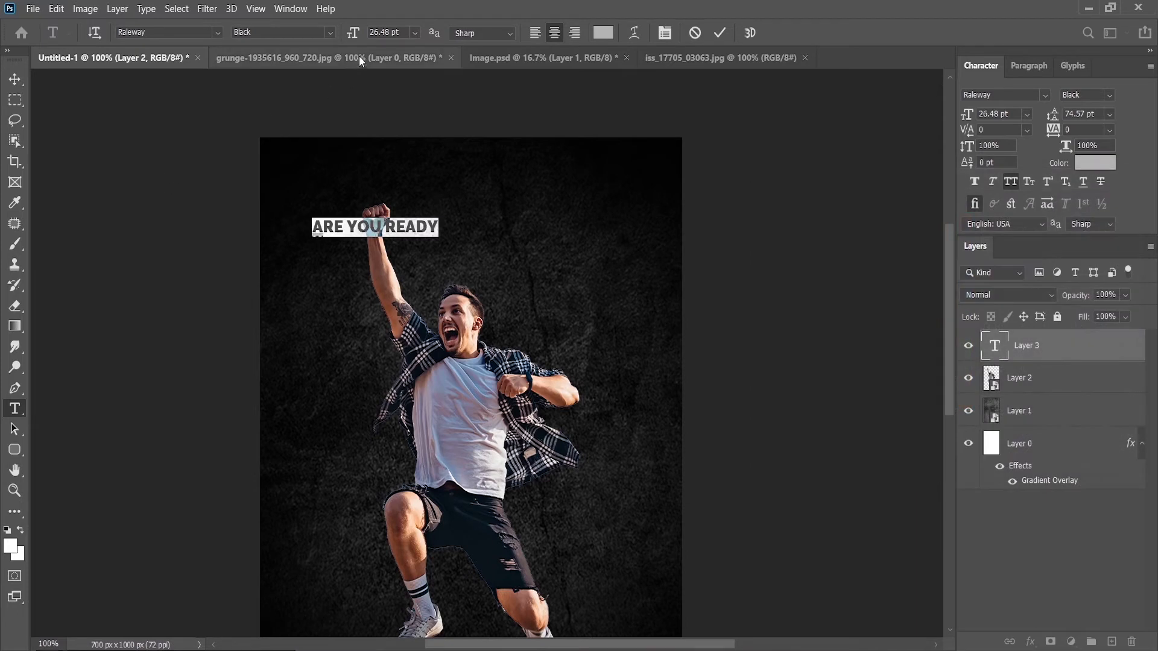
pyautogui.moveTo(354, 33); pyautogui.dragTo(392, 46)
pyautogui.click(415, 218)
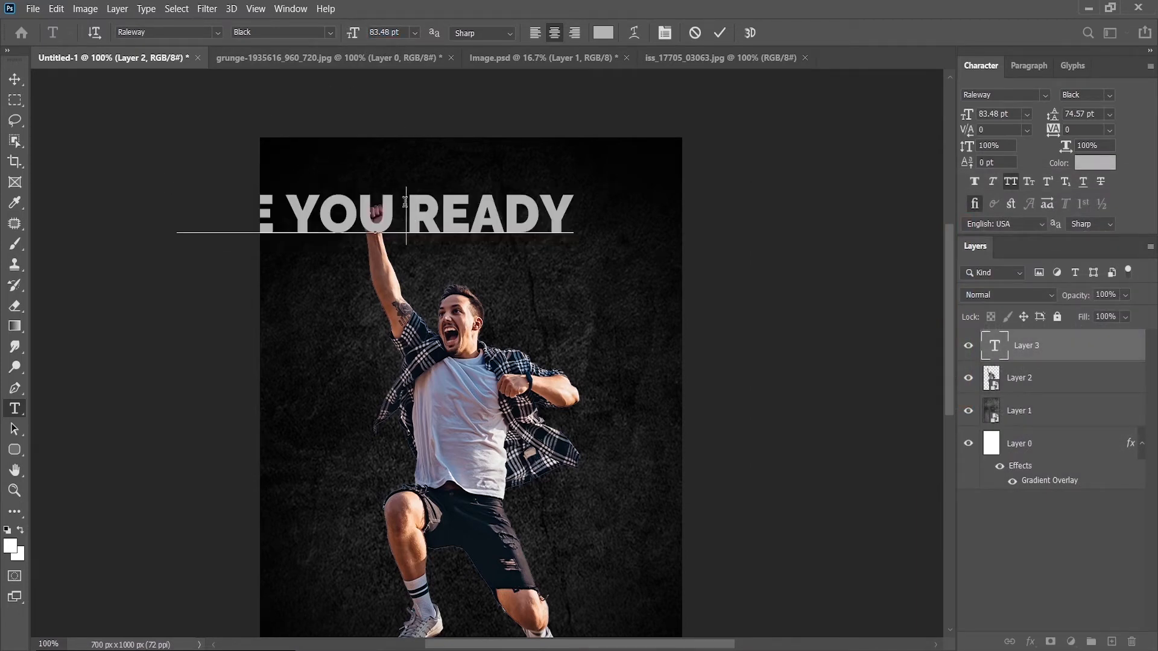
# Break the headline into two lines before "READY", move it up and to the right, and enlarge it to about 109 pt
pyautogui.press('Return')
pyautogui.click(15, 79)
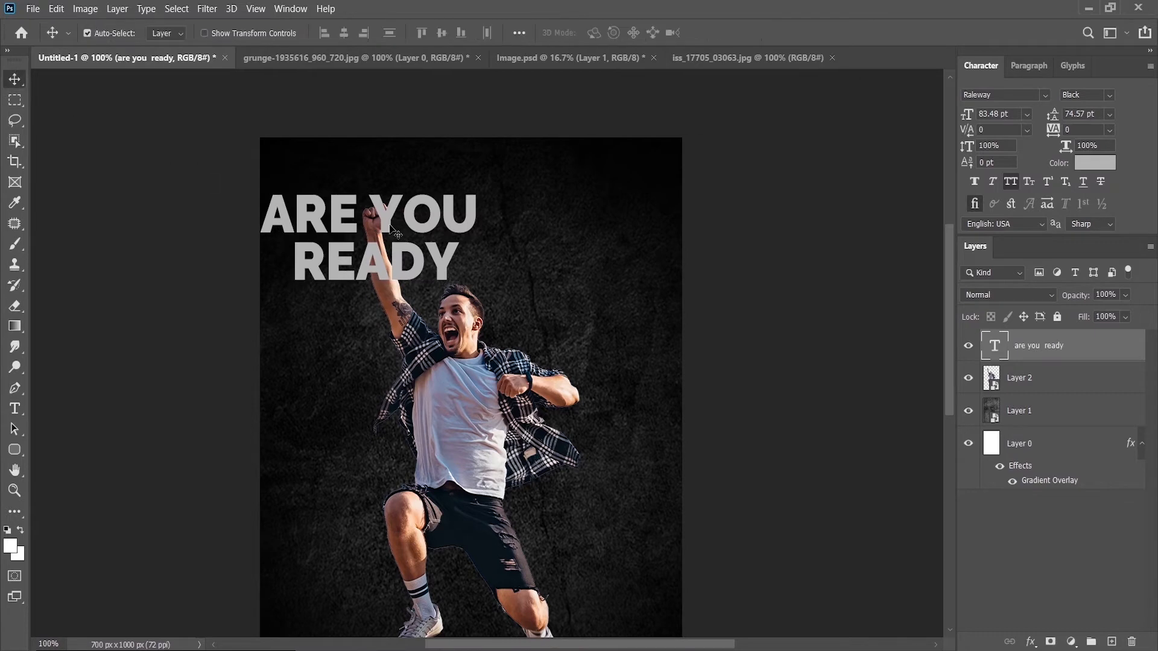
pyautogui.moveTo(390, 224); pyautogui.dragTo(462, 164)
pyautogui.hotkey('ctrl', 't')
pyautogui.moveTo(466, 209); pyautogui.dragTo(462, 234)
pyautogui.press('Return')
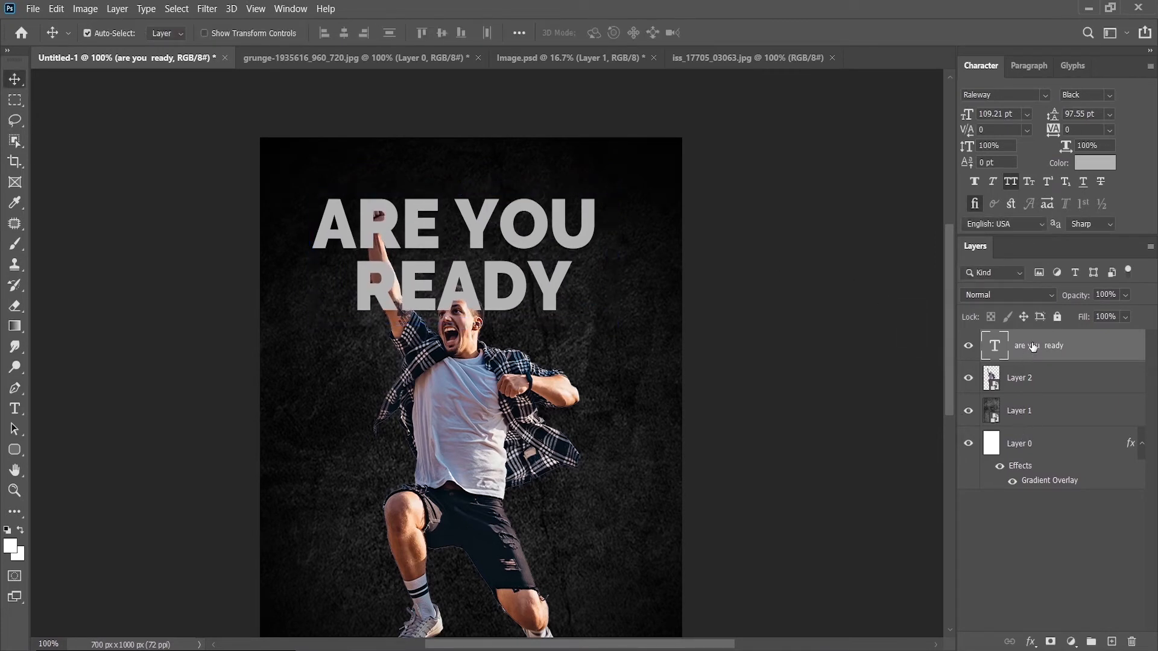
# Place the "are you ready" layer behind the jumping man and enlarge the headline to about 115 pt
pyautogui.moveTo(1033, 346); pyautogui.dragTo(1037, 396)
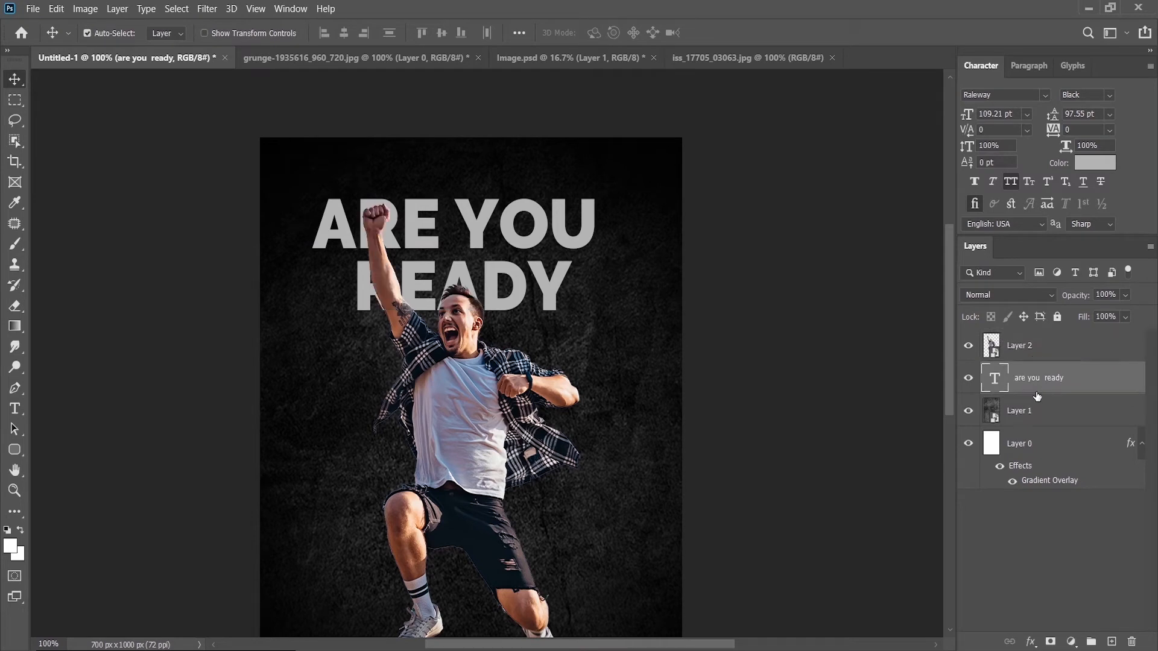
pyautogui.moveTo(472, 232); pyautogui.dragTo(459, 187)
pyautogui.hotkey('ctrl', 't')
pyautogui.moveTo(452, 264); pyautogui.dragTo(455, 265)
pyautogui.press('Return')
# Shift the jumping man slightly down and reposition the headline behind his raised fist
pyautogui.moveTo(441, 409); pyautogui.dragTo(445, 417)
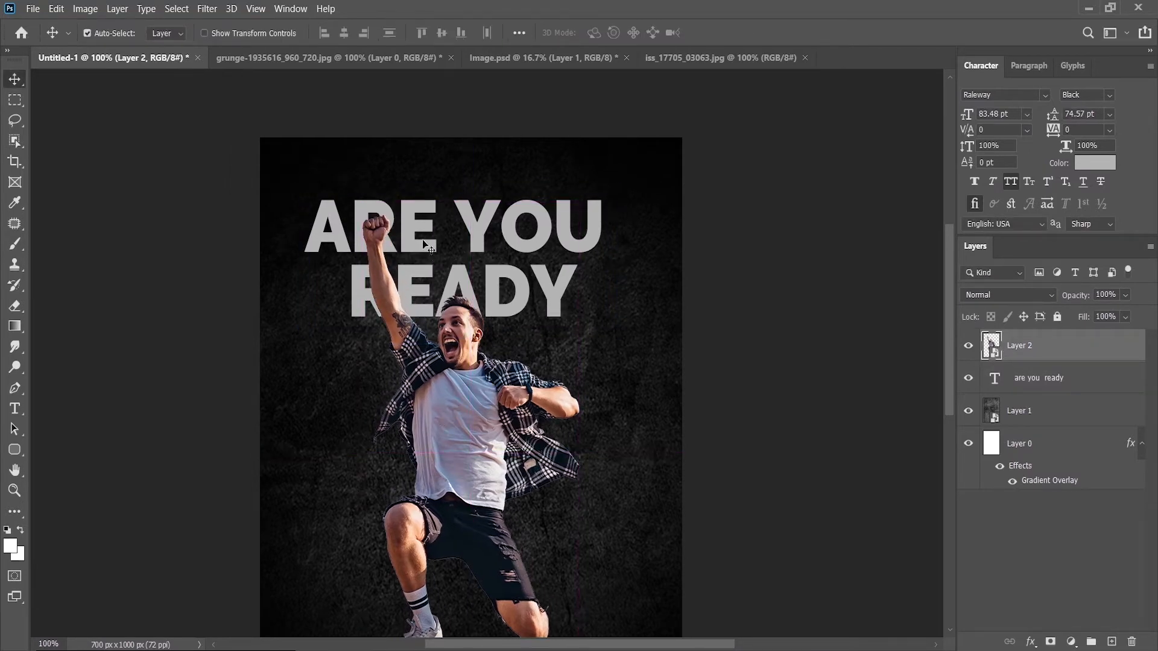
pyautogui.click(422, 234)
pyautogui.moveTo(422, 233); pyautogui.dragTo(425, 240)
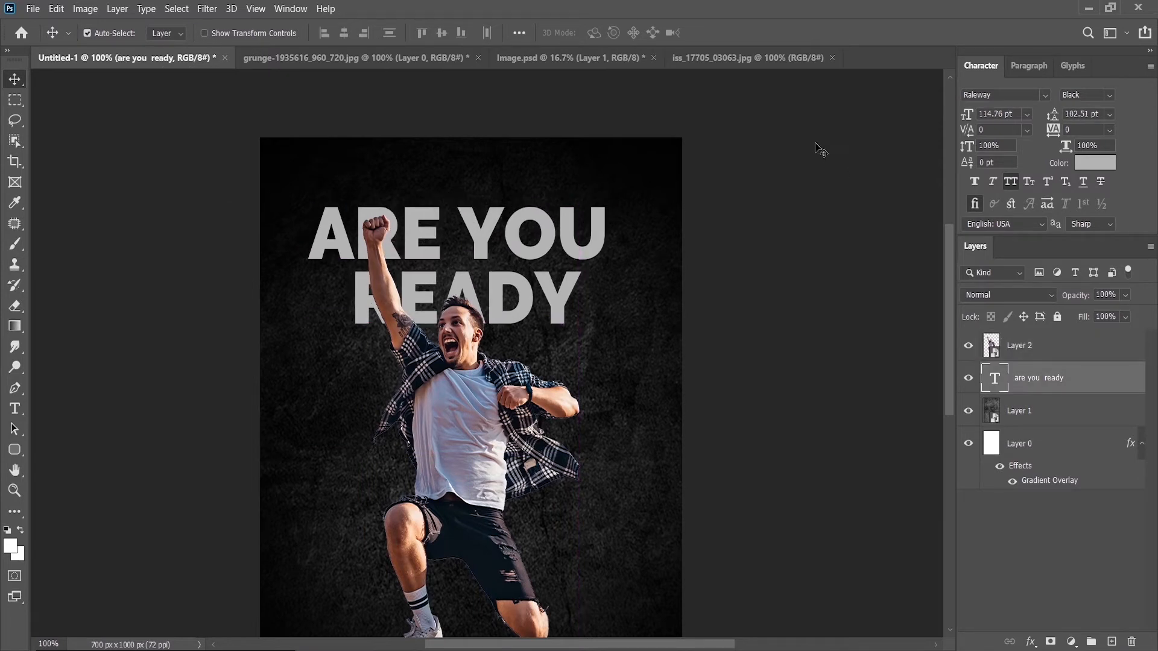
# Nudge the headline slightly up and to the left and set its blend mode to Hard Light
pyautogui.press('Up')
pyautogui.press('Up')
pyautogui.press('Left')
pyautogui.press('Left')
pyautogui.press('Up')
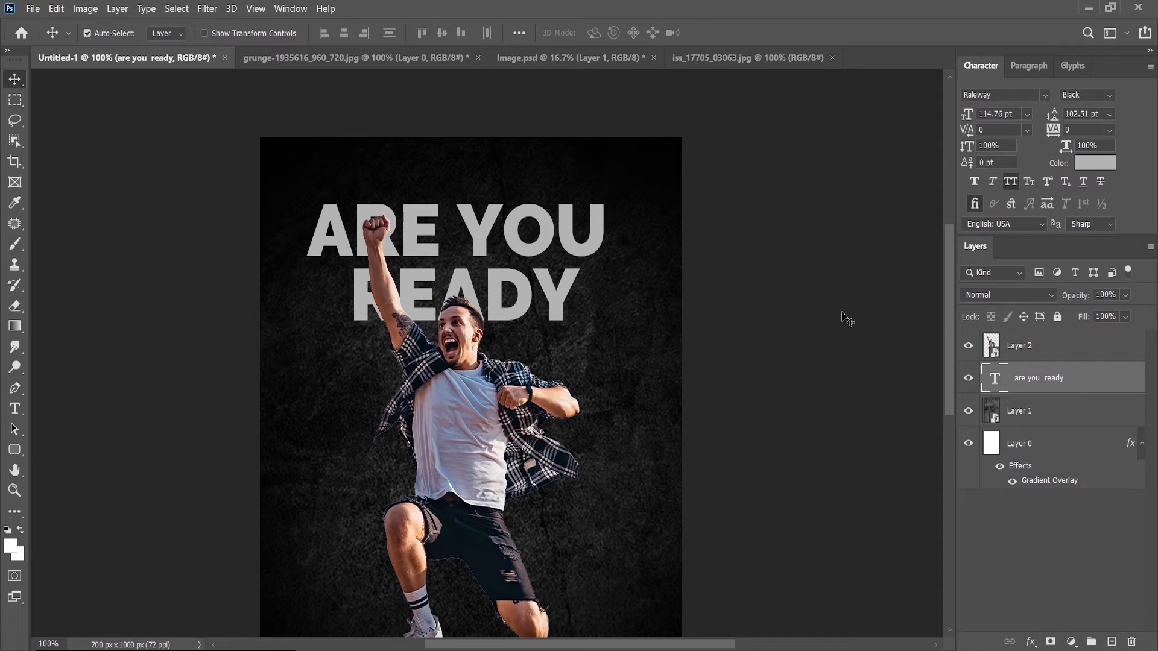
pyautogui.click(1013, 295)
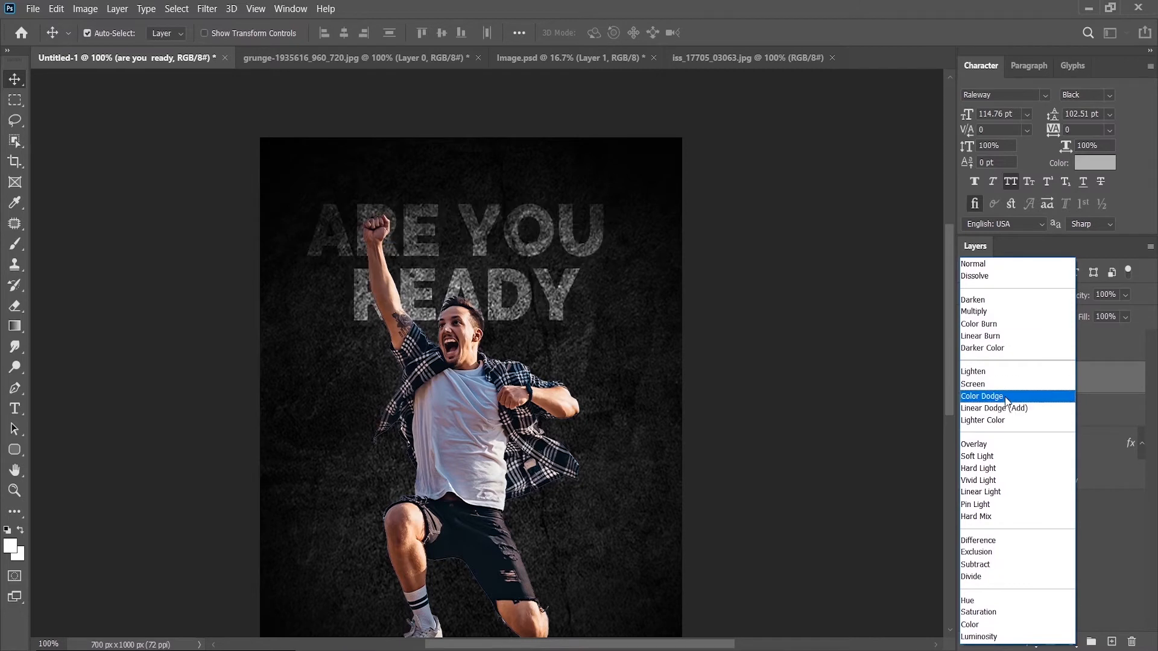
pyautogui.click(1009, 469)
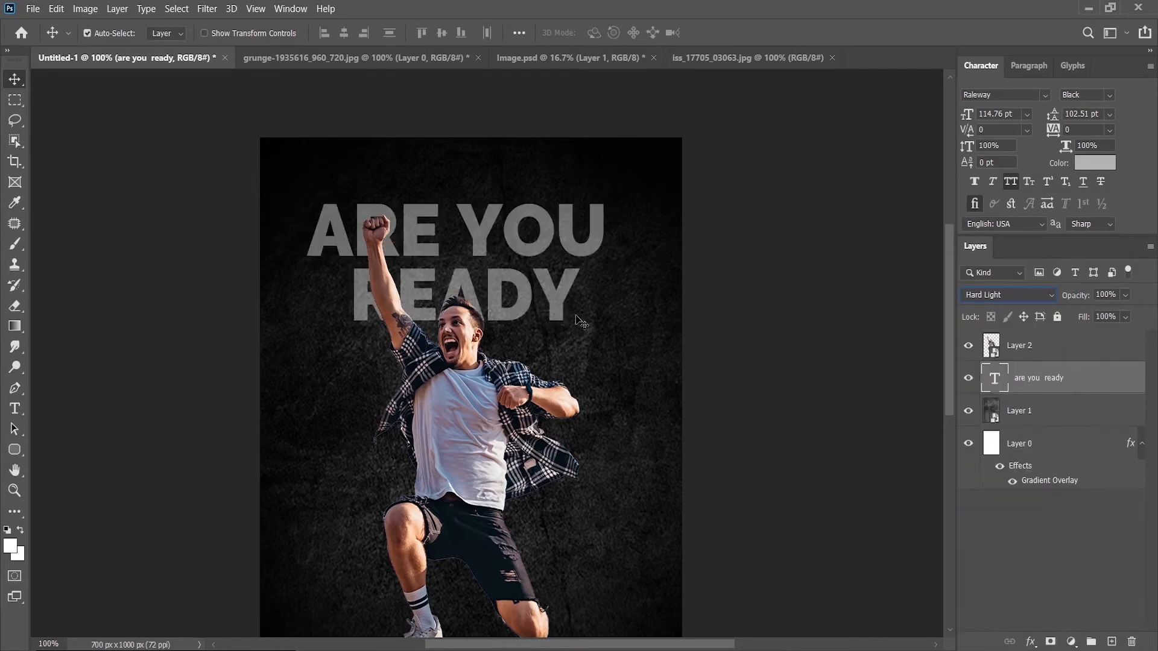
# Add the text "TRANING CAMP" at 34.48 pt below the man's feet
pyautogui.moveTo(527, 409); pyautogui.dragTo(557, 162)
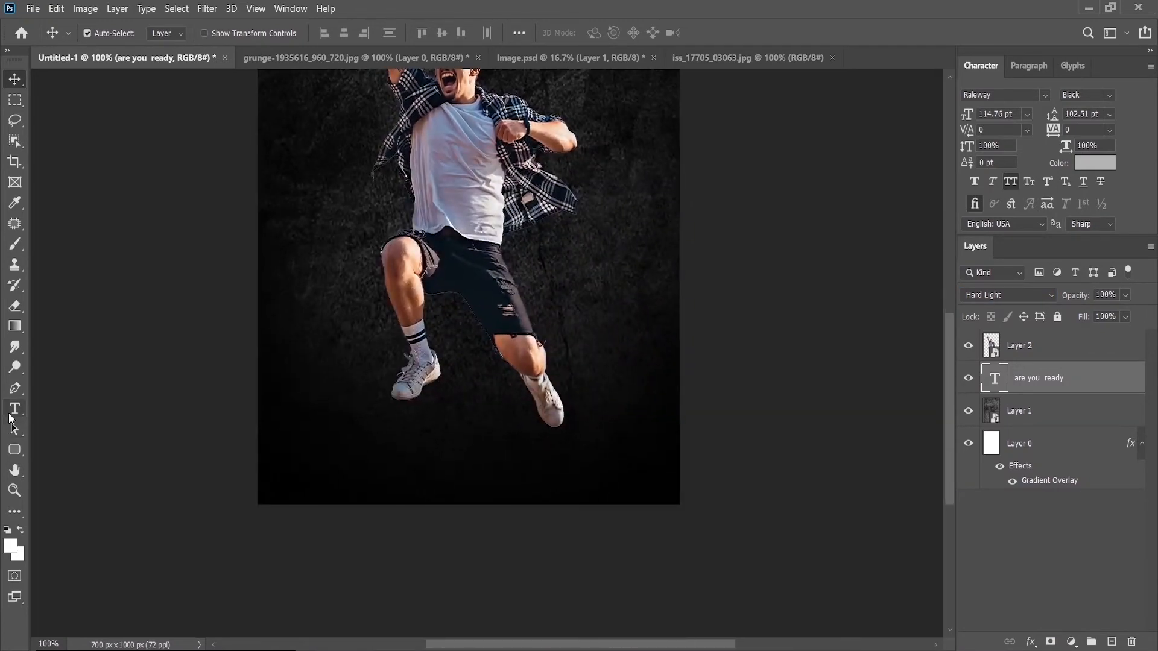
pyautogui.click(14, 409)
pyautogui.click(333, 439)
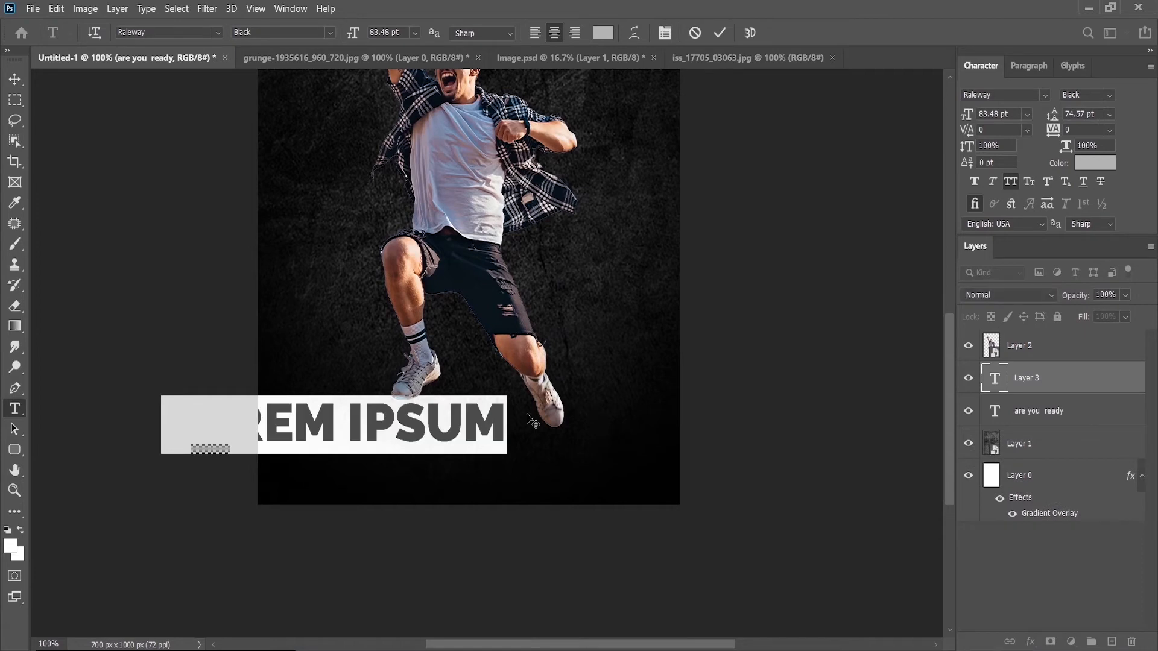
pyautogui.moveTo(347, 32); pyautogui.dragTo(491, 215)
pyautogui.write('TRA')
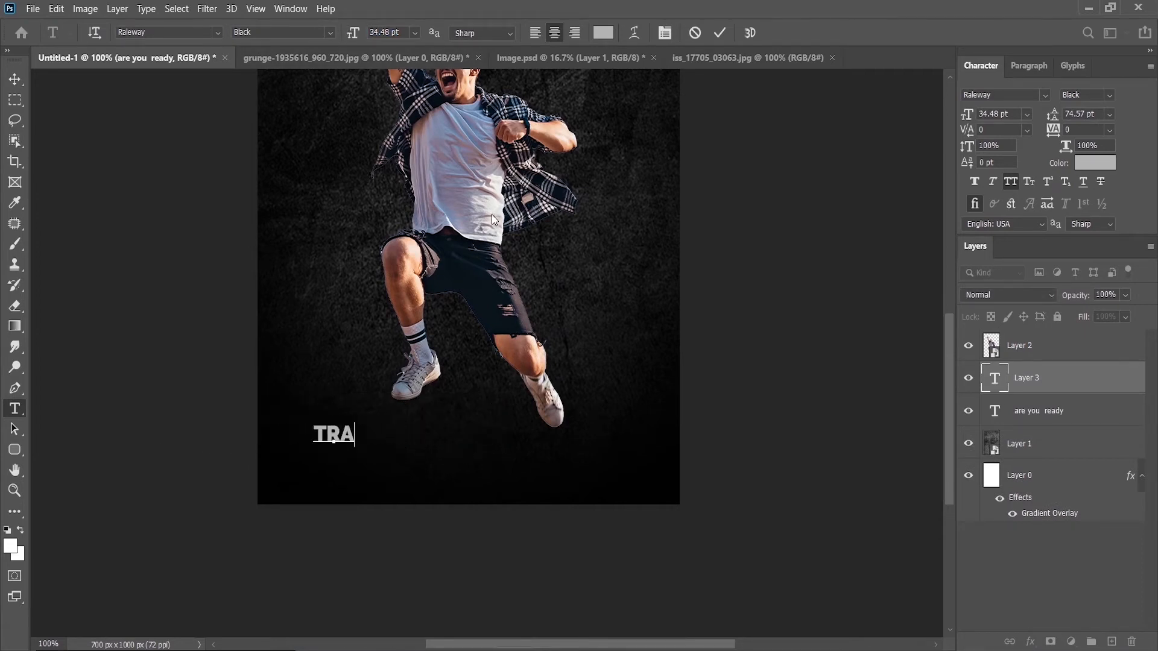
pyautogui.write('NING CAMP')
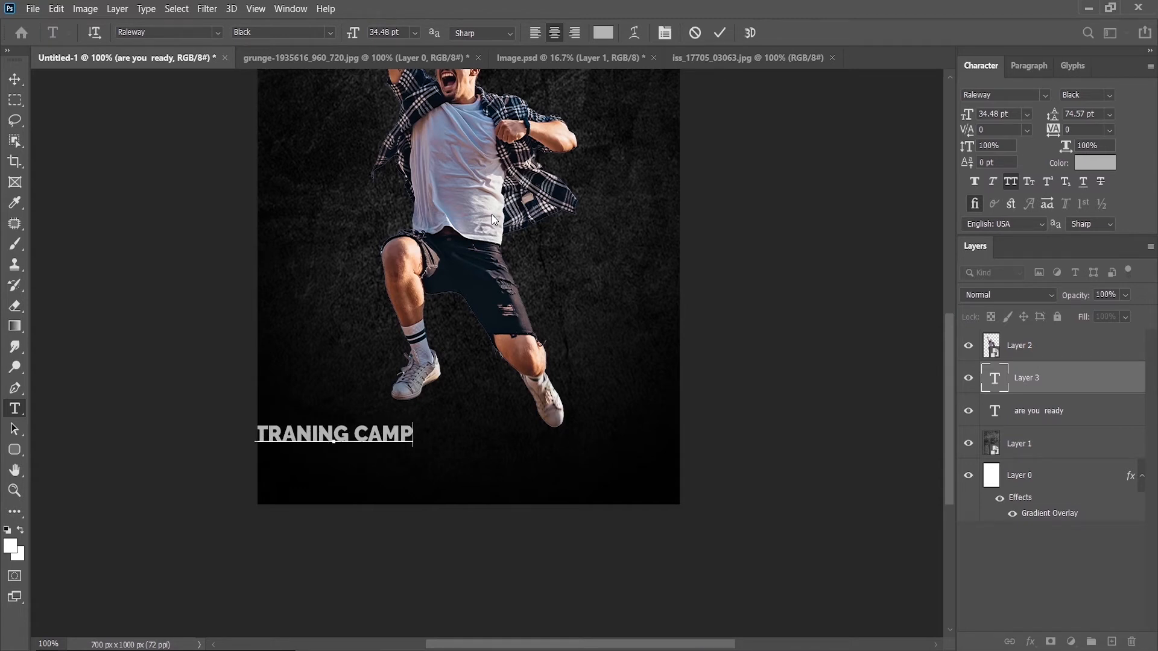
# Turn off all caps for the whole "Traning Camp" text and set its font style to Raleway Regular
pyautogui.hotkey('ctrl', 'a')
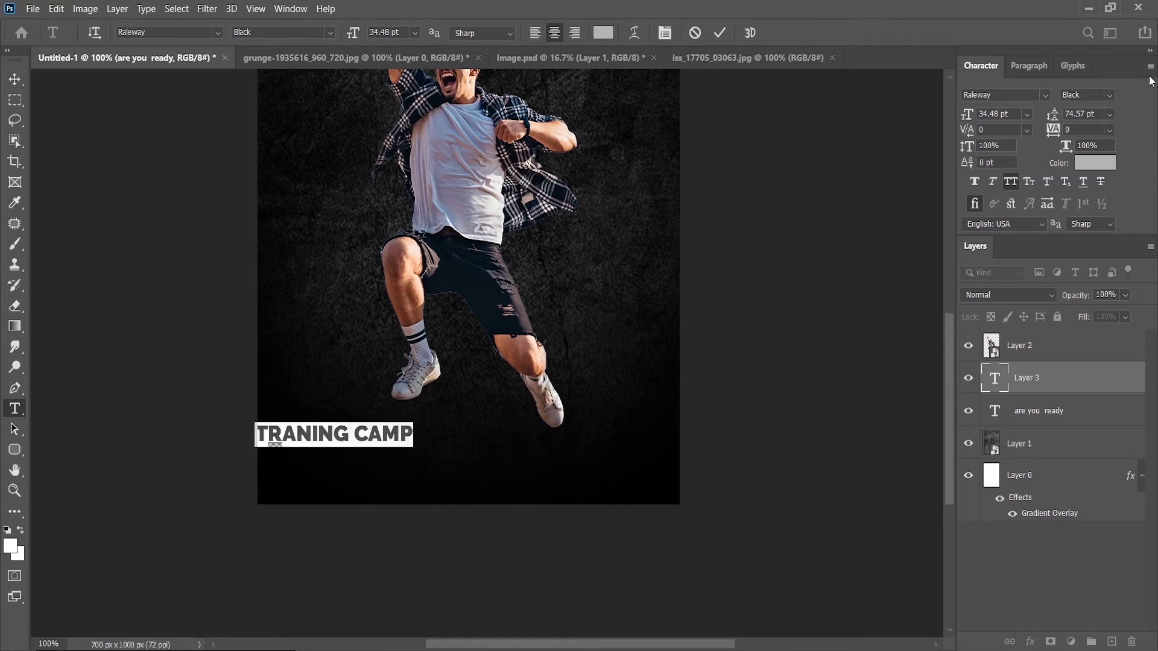
pyautogui.click(974, 181)
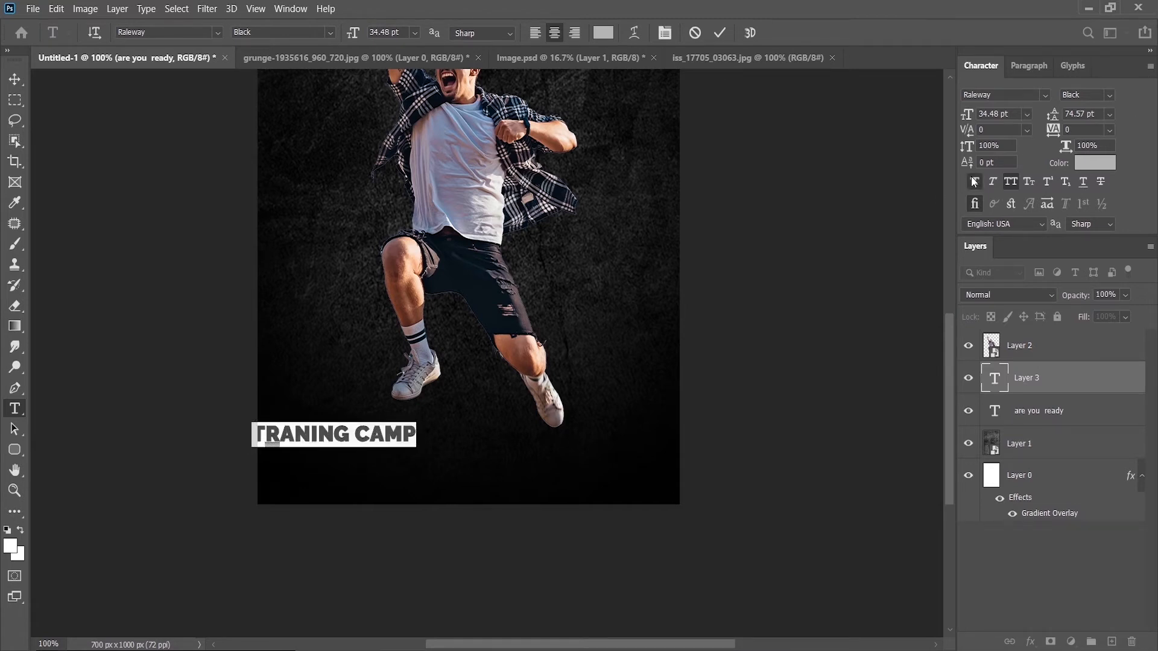
pyautogui.click(1012, 182)
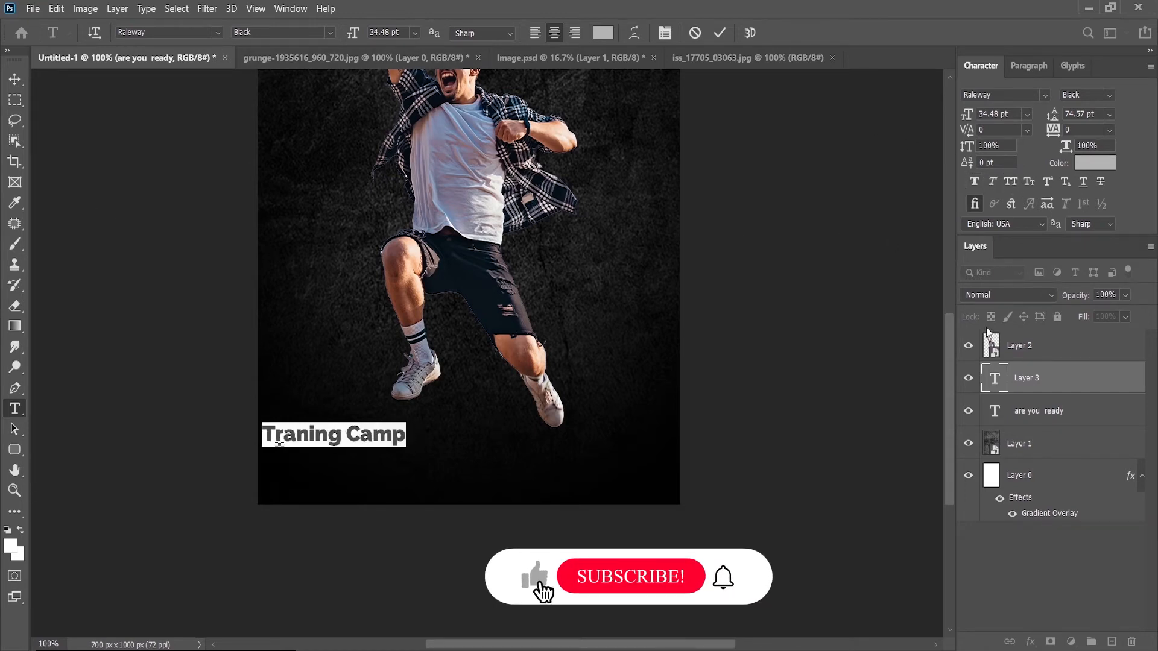
pyautogui.click(329, 32)
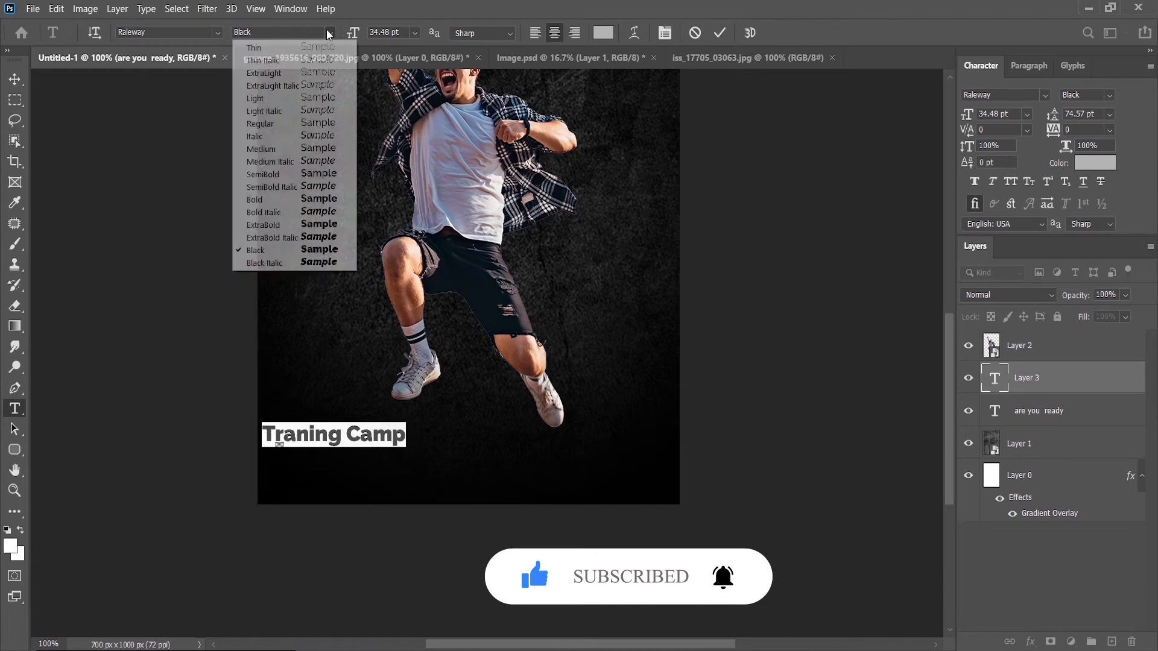
pyautogui.click(330, 123)
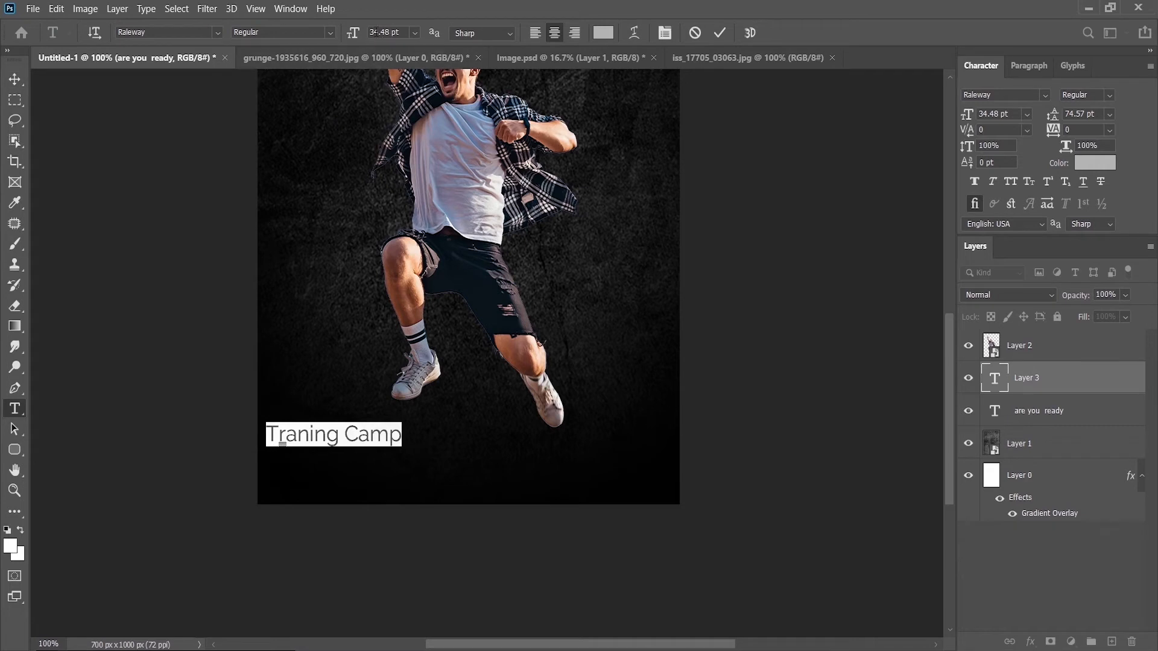
# Reduce the "Traning Camp" text to 23.48 pt and move it to the centre below the man's feet
pyautogui.moveTo(358, 36); pyautogui.dragTo(352, 33)
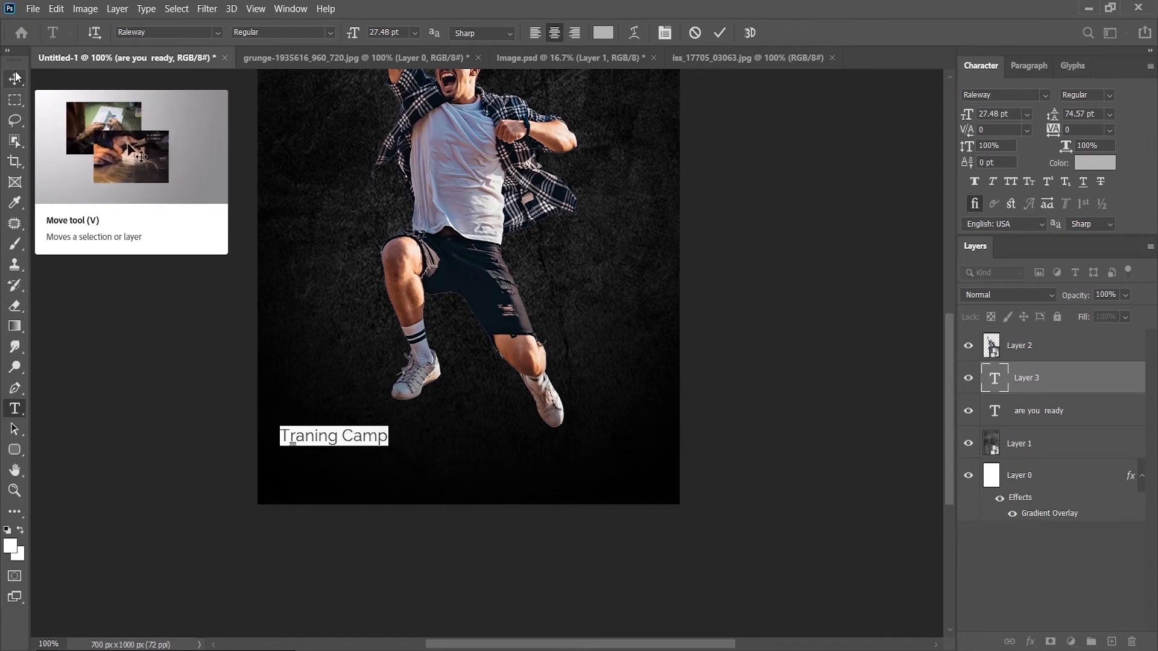
pyautogui.click(16, 74)
pyautogui.moveTo(310, 445); pyautogui.dragTo(313, 447)
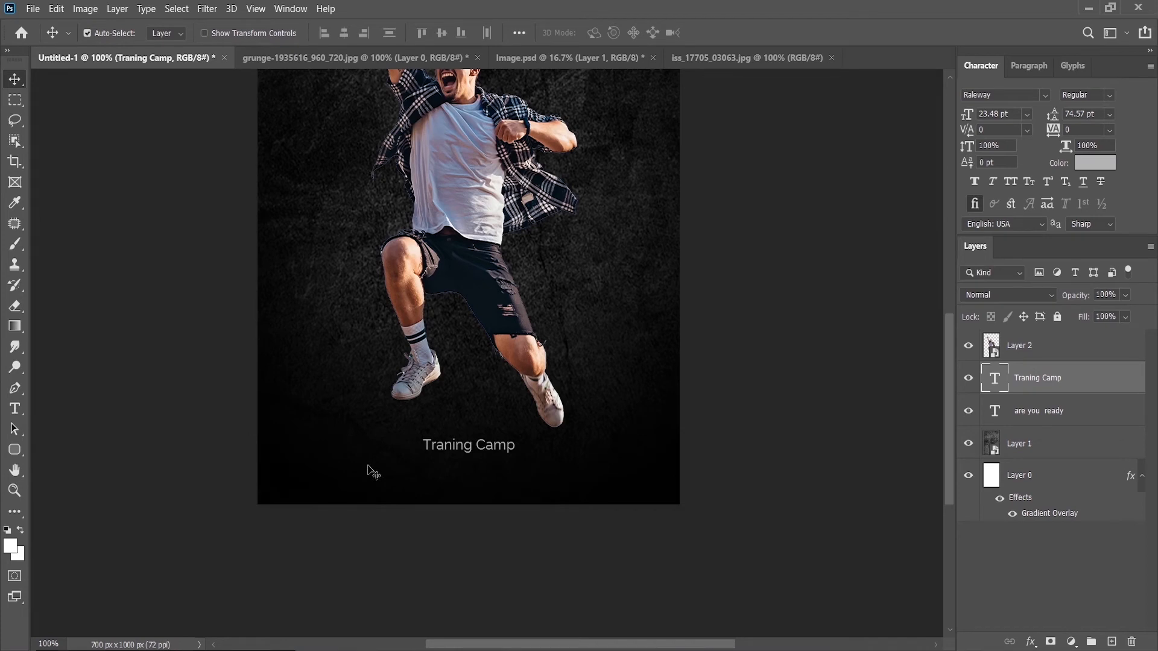
# Draw a rounded rectangle about 200 by 32 px with a 10 px radius around the "Traning Camp" text
pyautogui.click(14, 450)
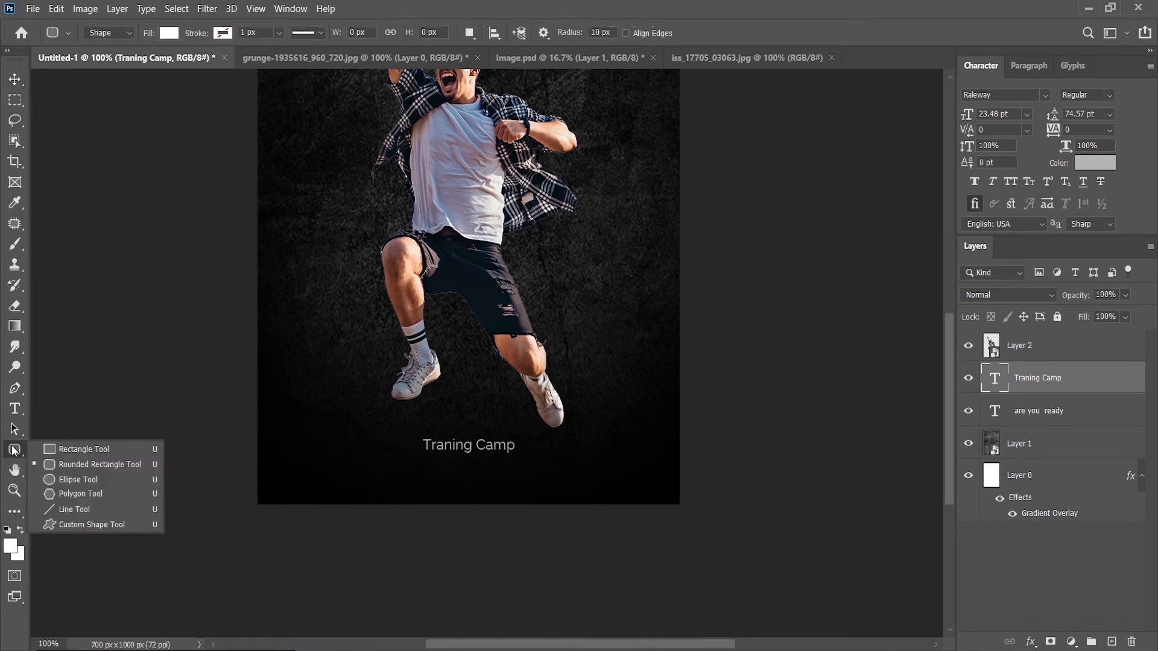
pyautogui.click(129, 468)
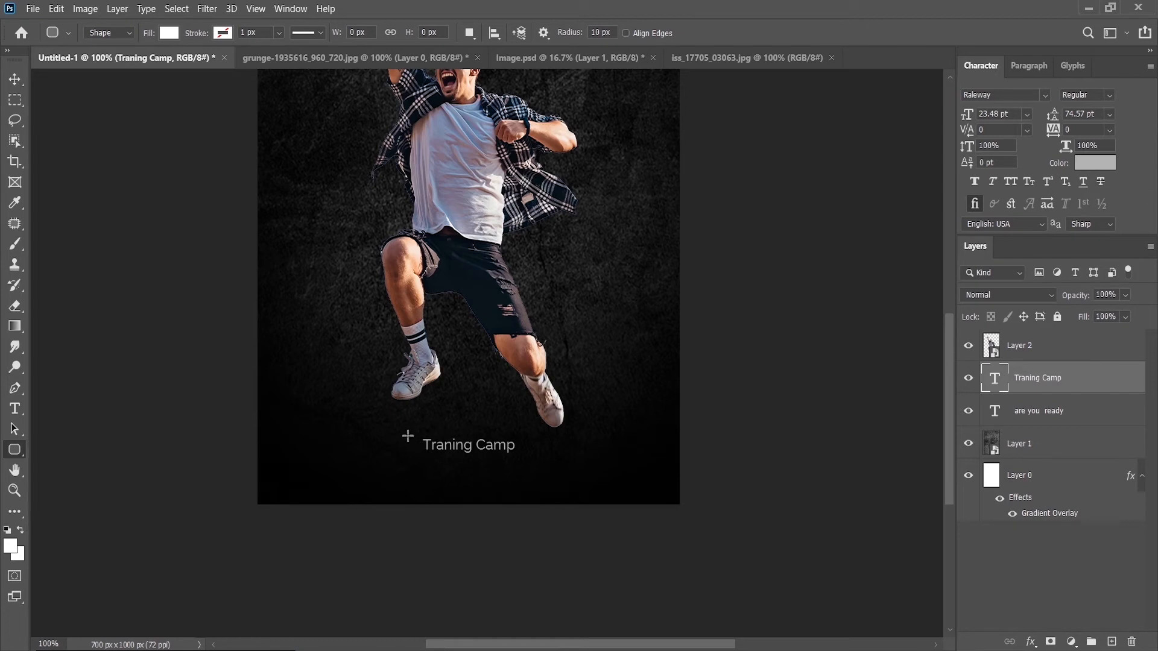
pyautogui.moveTo(408, 435); pyautogui.dragTo(520, 454)
pyautogui.moveTo(522, 457); pyautogui.dragTo(528, 456)
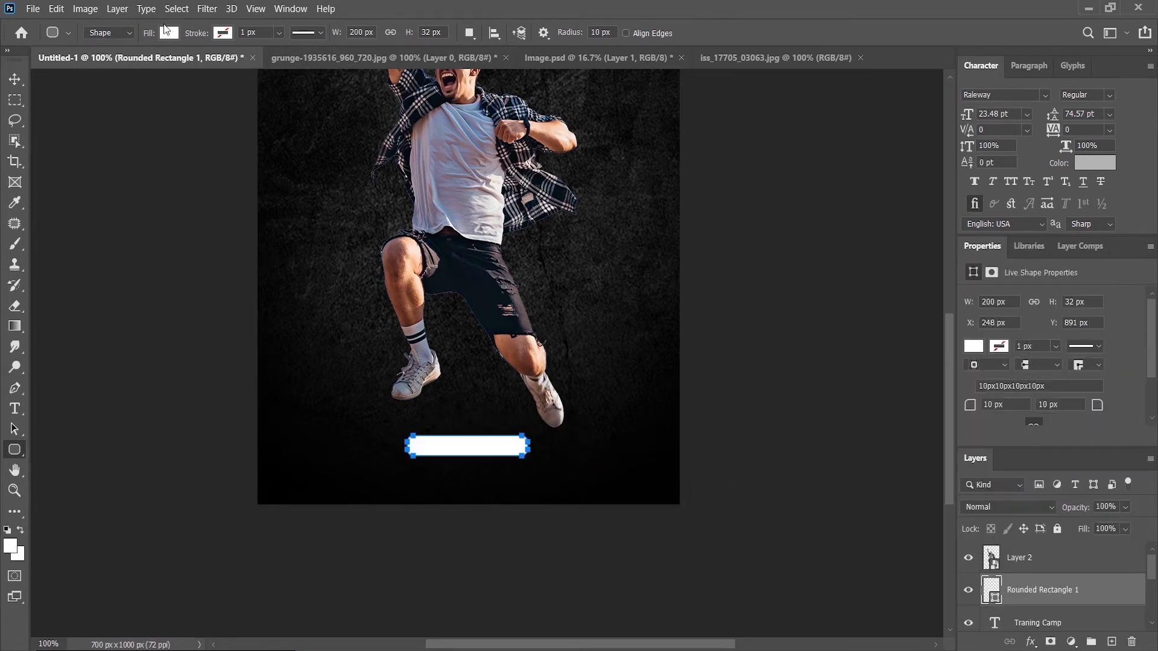
# Remove the rounded rectangle's fill and give it a 1 px light grey stroke
pyautogui.click(169, 31)
pyautogui.click(81, 63)
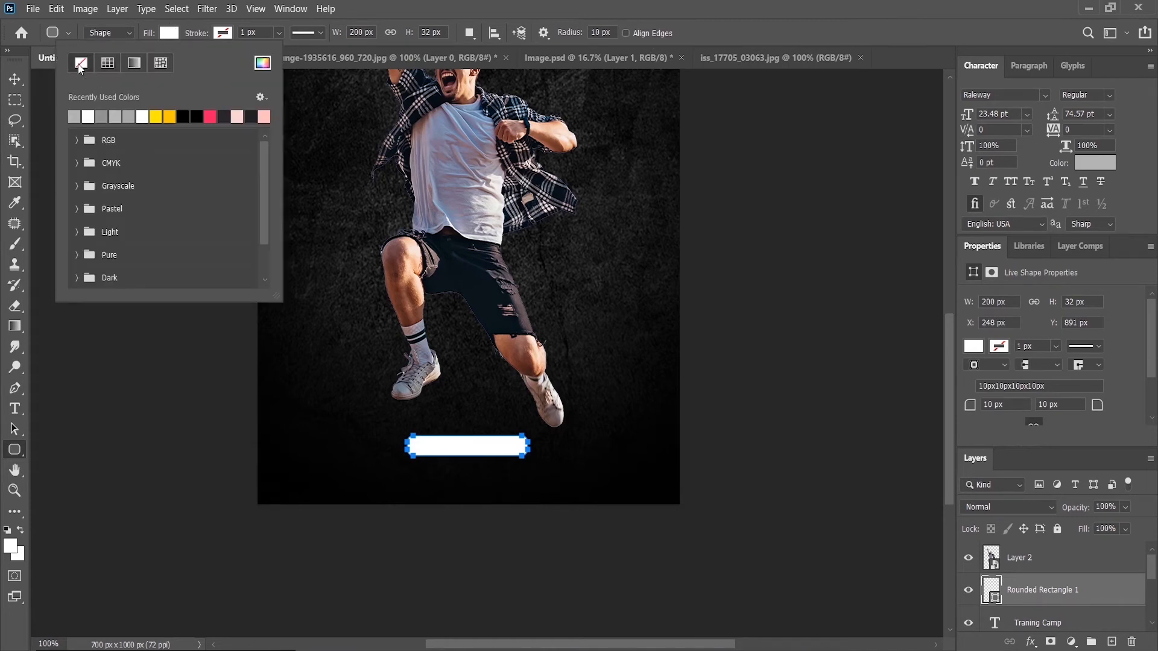
pyautogui.click(220, 34)
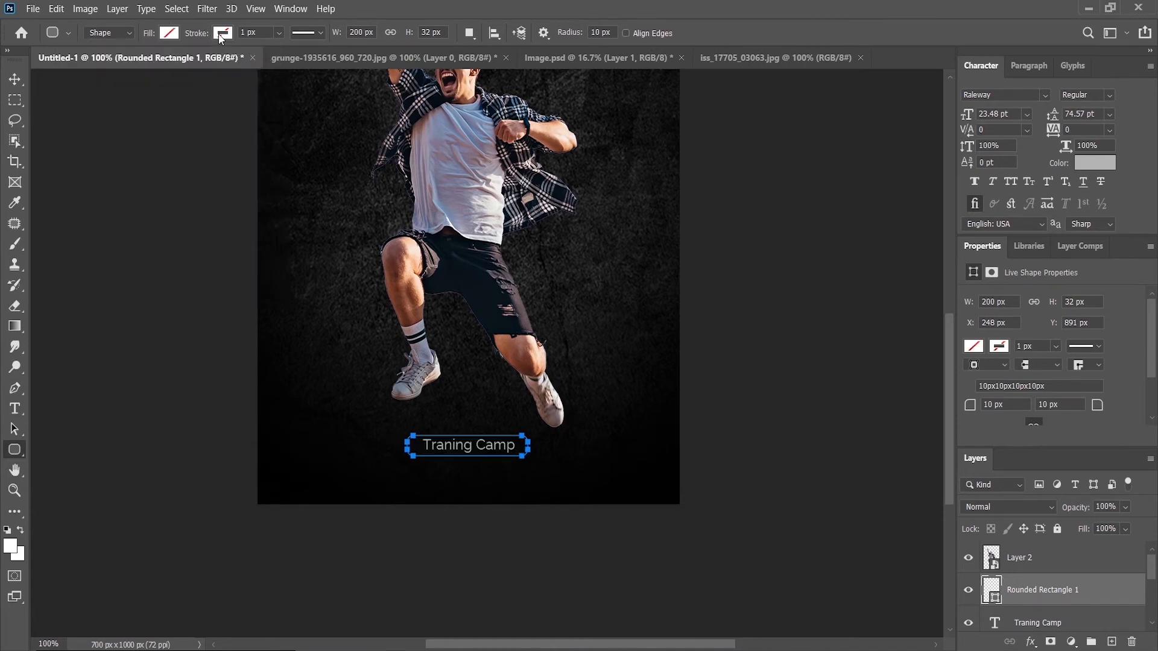
pyautogui.click(221, 34)
pyautogui.click(129, 112)
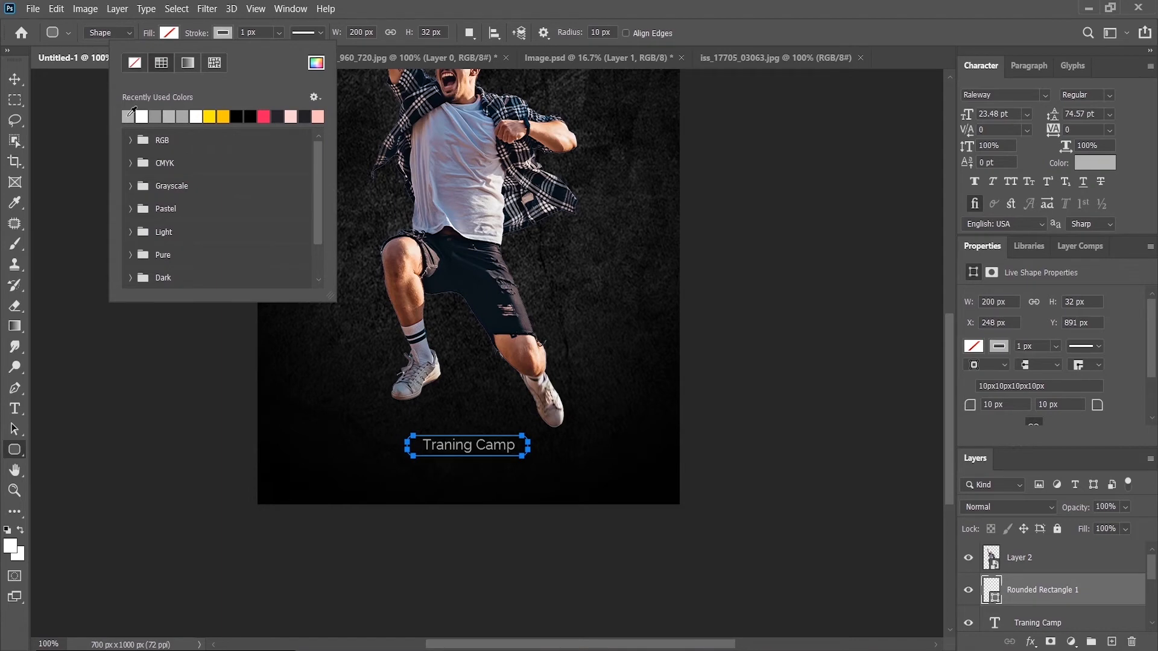
pyautogui.click(279, 33)
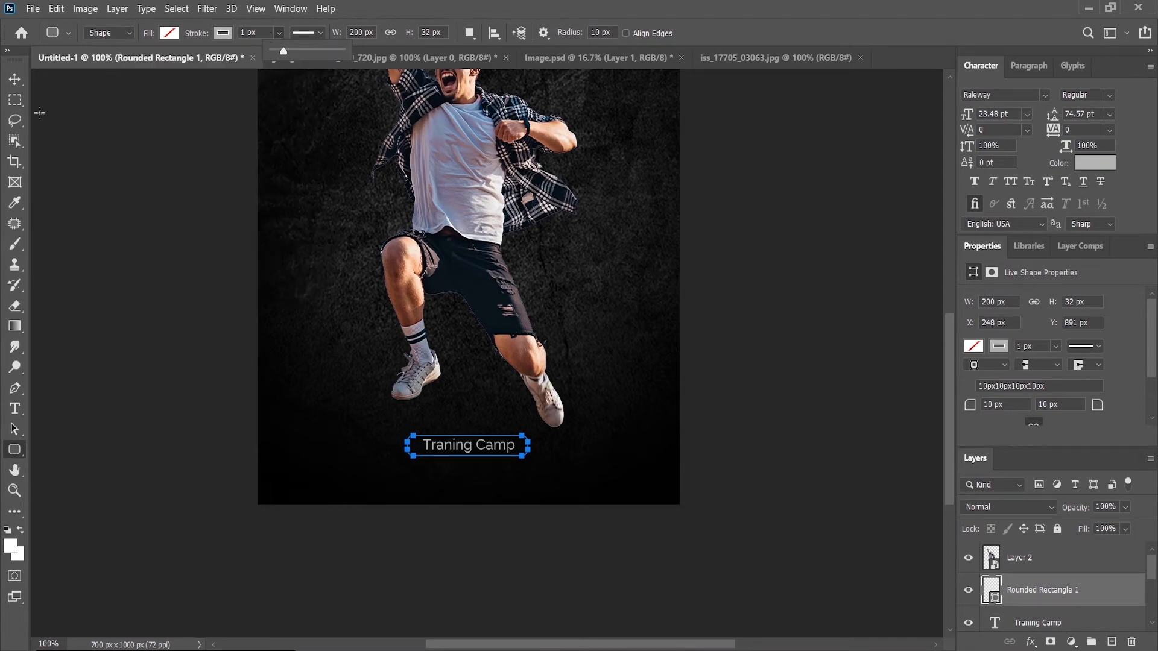
# Enlarge the rounded rectangle to about 228 by 36.5 px and nudge it down 2 px to frame the "Traning Camp" text
pyautogui.click(14, 79)
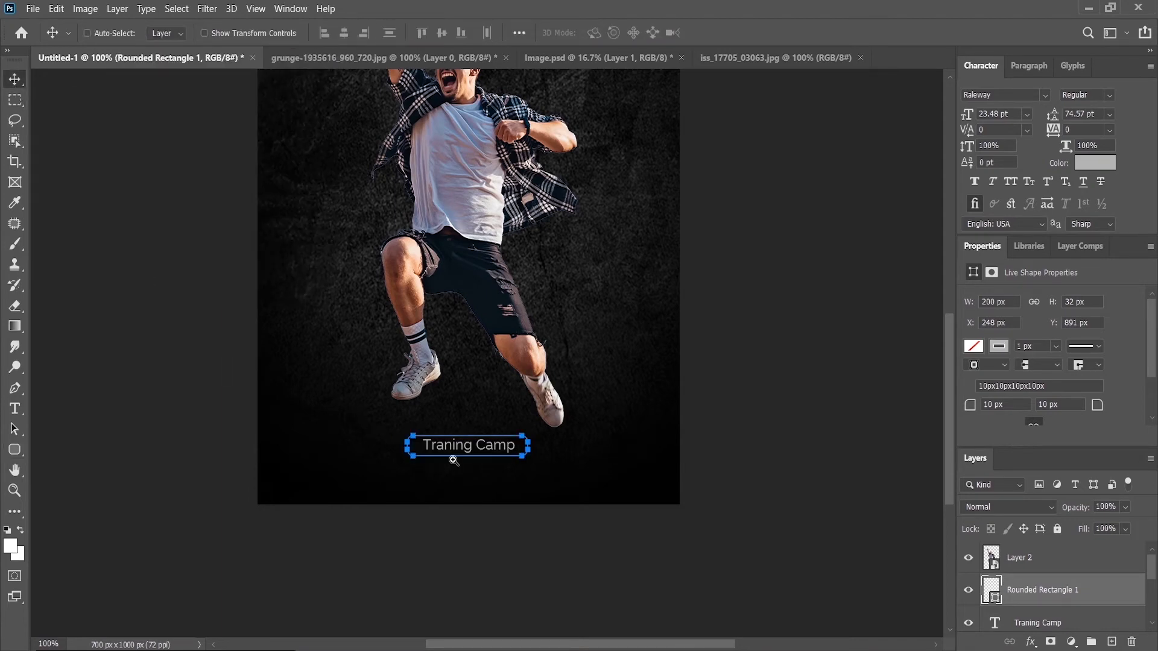
pyautogui.scroll(1, 446, 470)
pyautogui.hotkey('ctrl', 't')
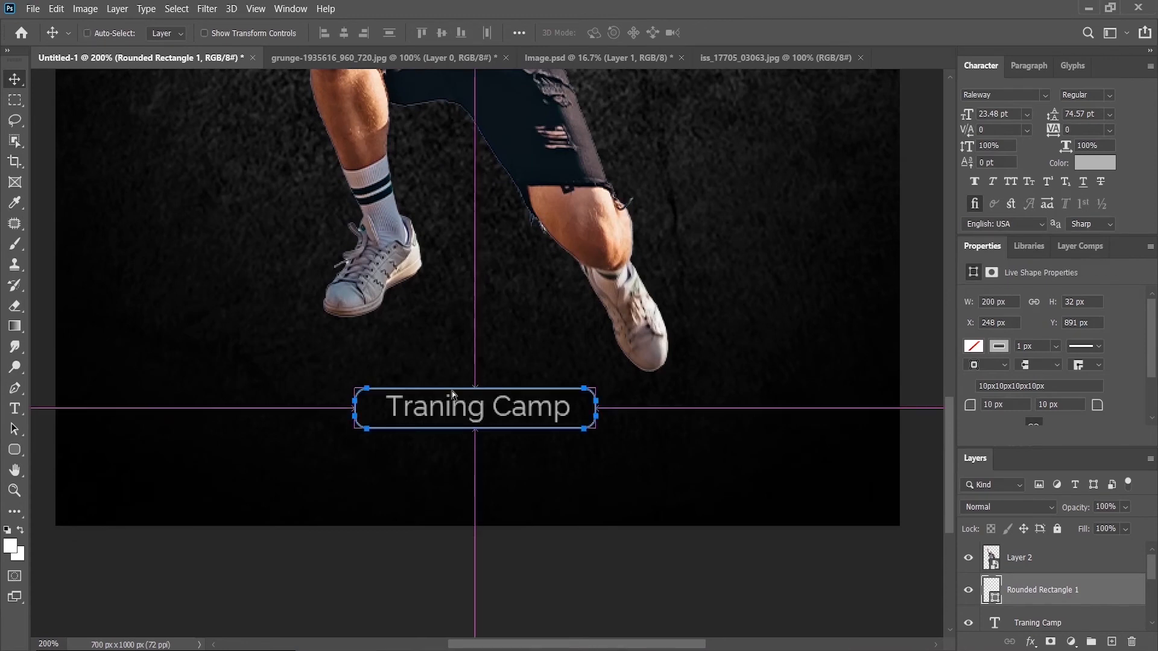
pyautogui.moveTo(471, 384); pyautogui.dragTo(470, 378)
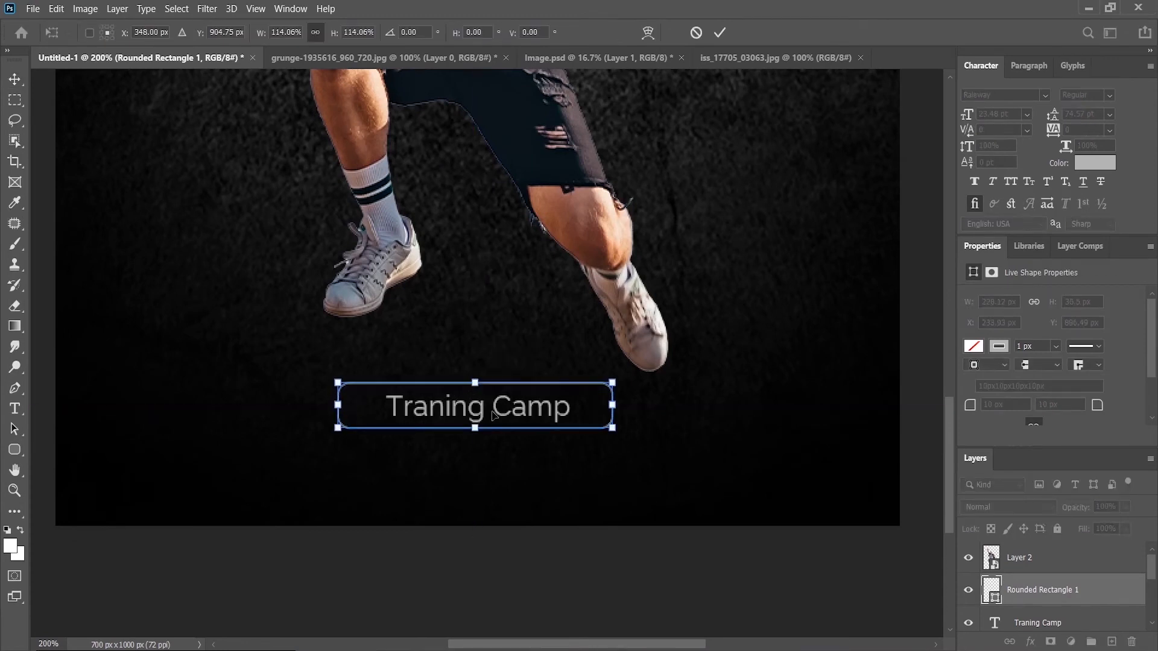
pyautogui.press('Return')
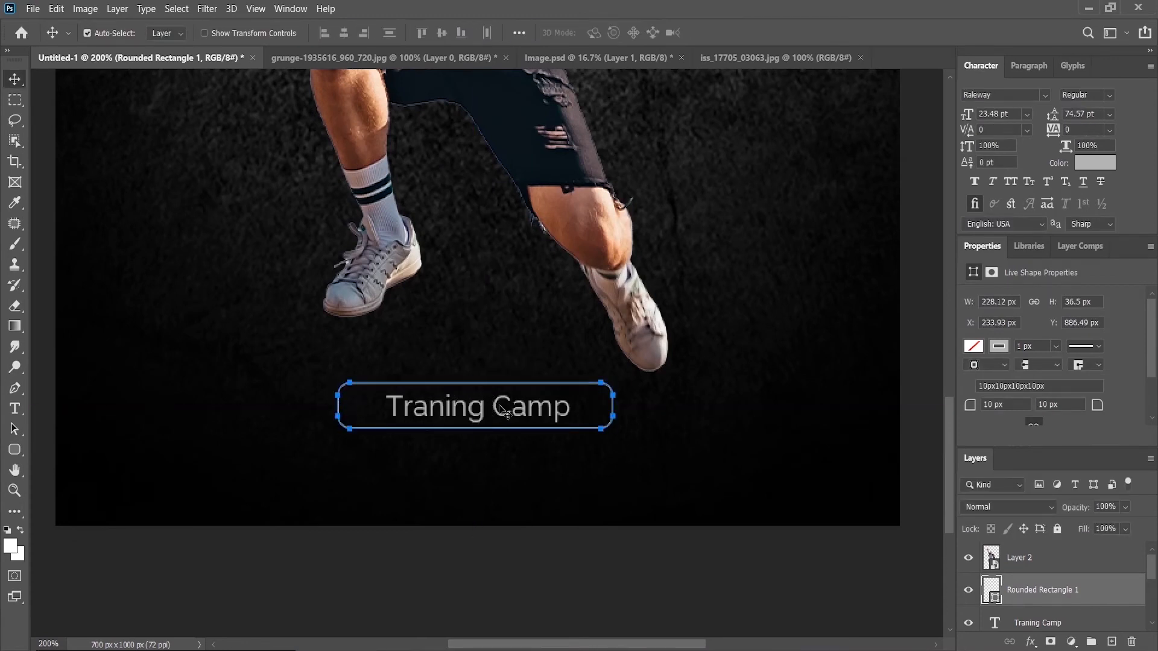
pyautogui.press('Down')
pyautogui.press('Down')
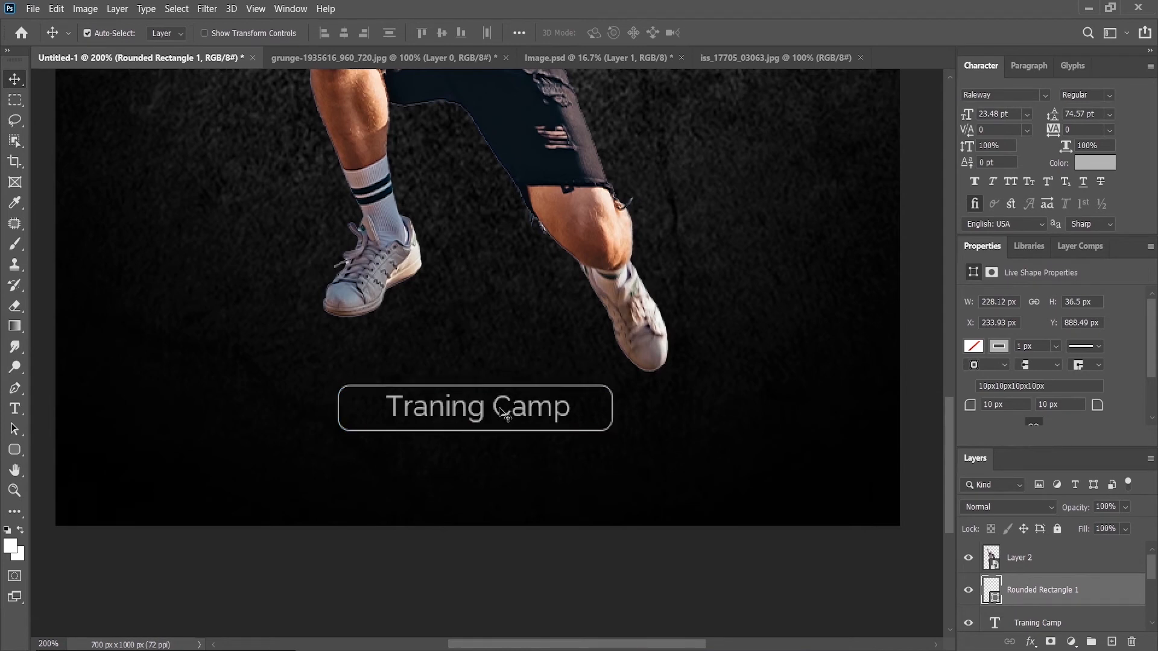
# Duplicate the "Traning Camp" text just below its frame and change the copy's wording to "are your ready for win"
pyautogui.click(454, 412)
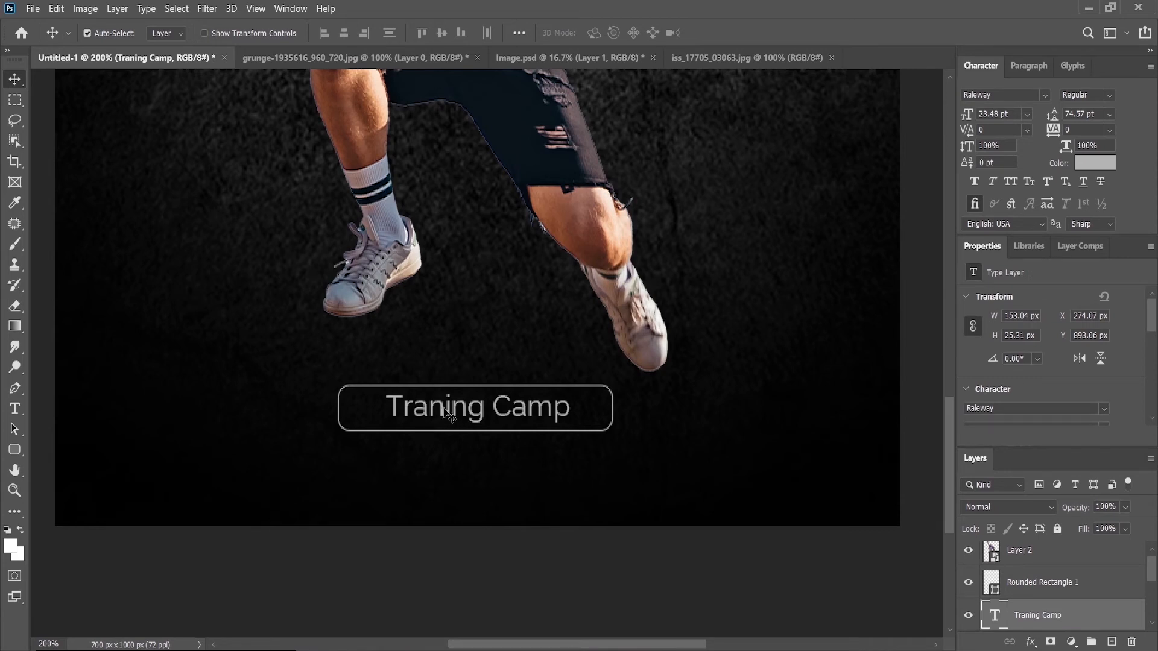
pyautogui.moveTo(450, 415); pyautogui.dragTo(450, 474)
pyautogui.scroll(-1, 445, 457)
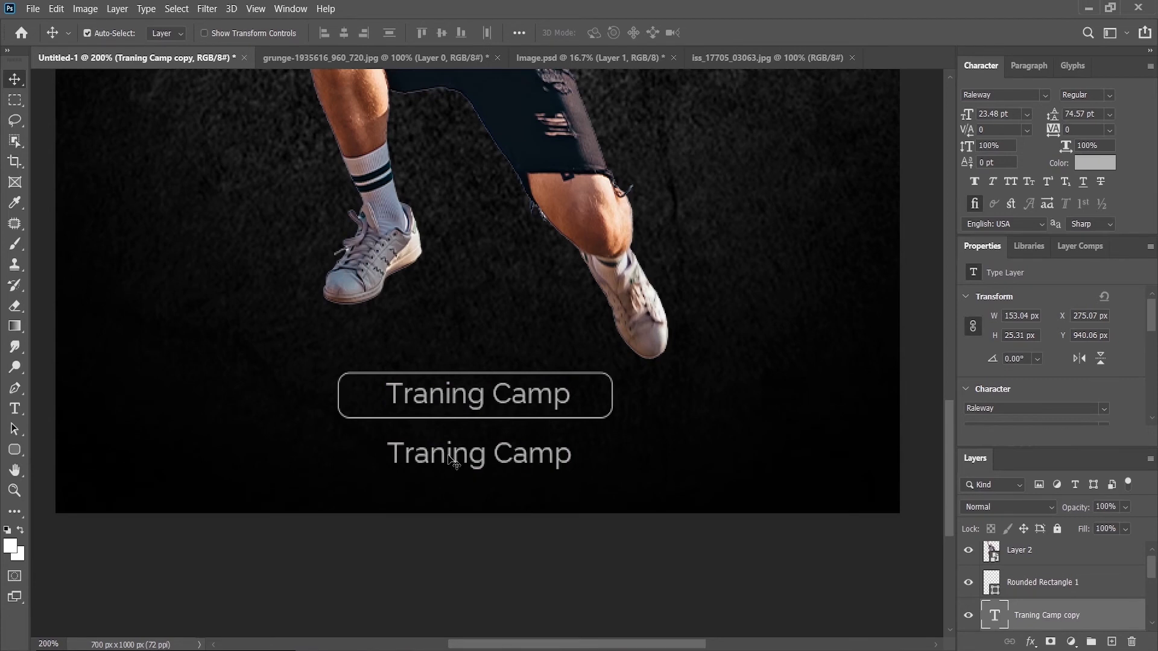
pyautogui.doubleClick(451, 461)
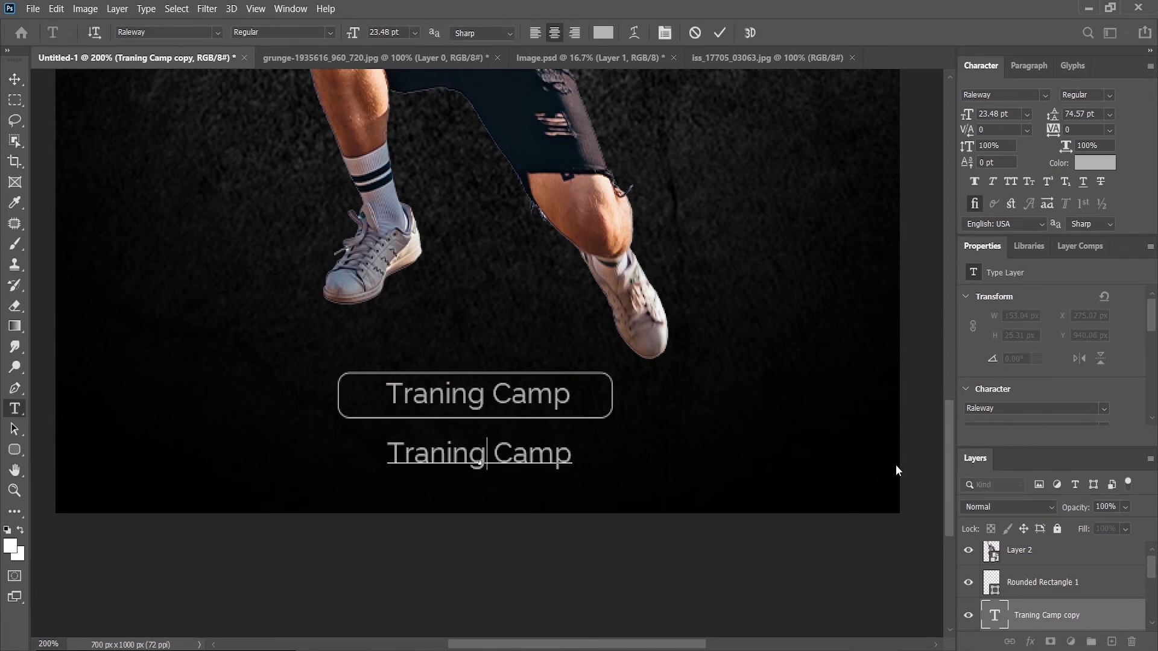
pyautogui.write('are your rea')
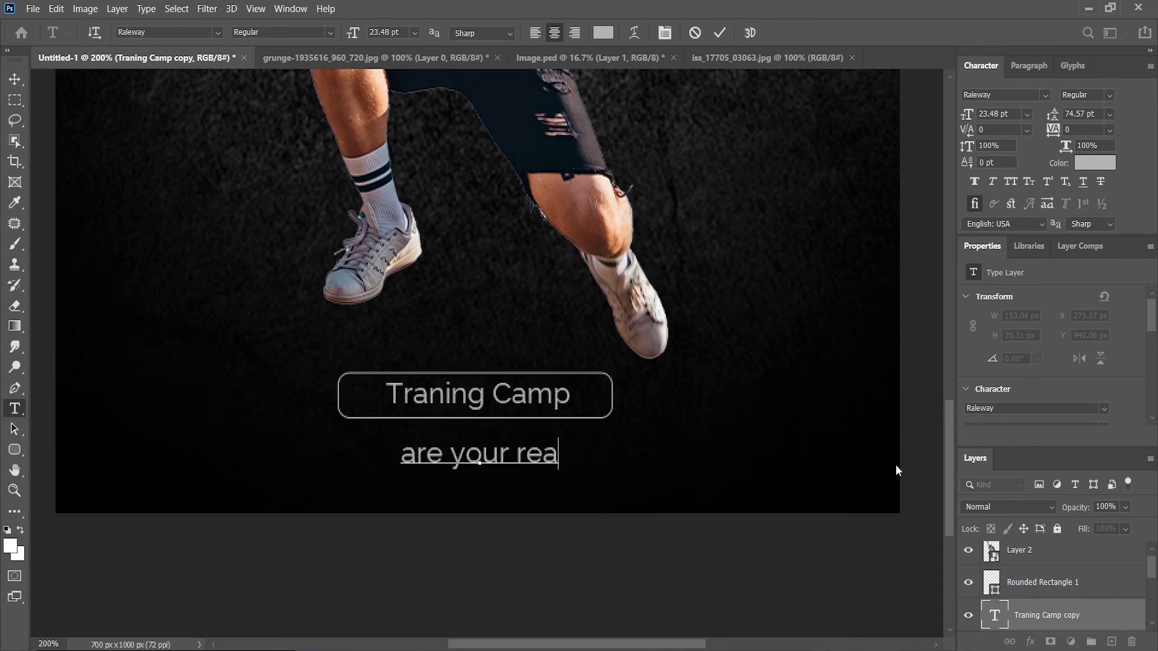
pyautogui.write('dy for win')
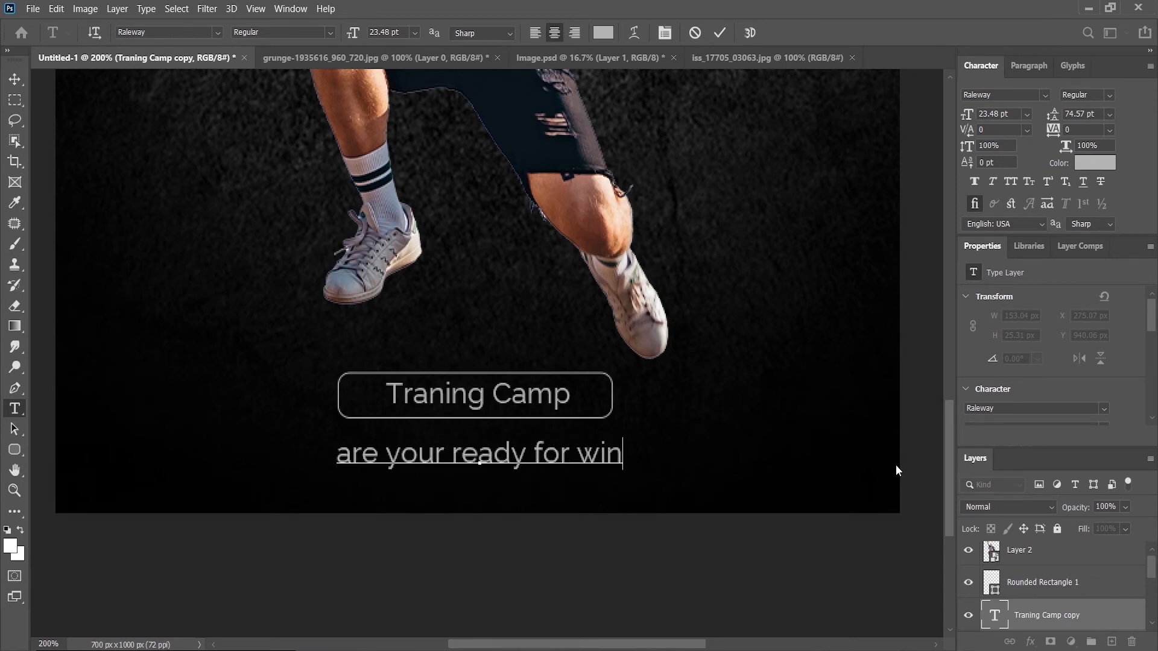
# Set the tracking of the whole "are your ready for win" line to 620
pyautogui.hotkey('ctrl', 'a')
pyautogui.moveTo(1052, 129); pyautogui.dragTo(1079, 131)
pyautogui.click(14, 79)
pyautogui.hotkey('ctrl', '-')
pyautogui.hotkey('ctrl', '-')
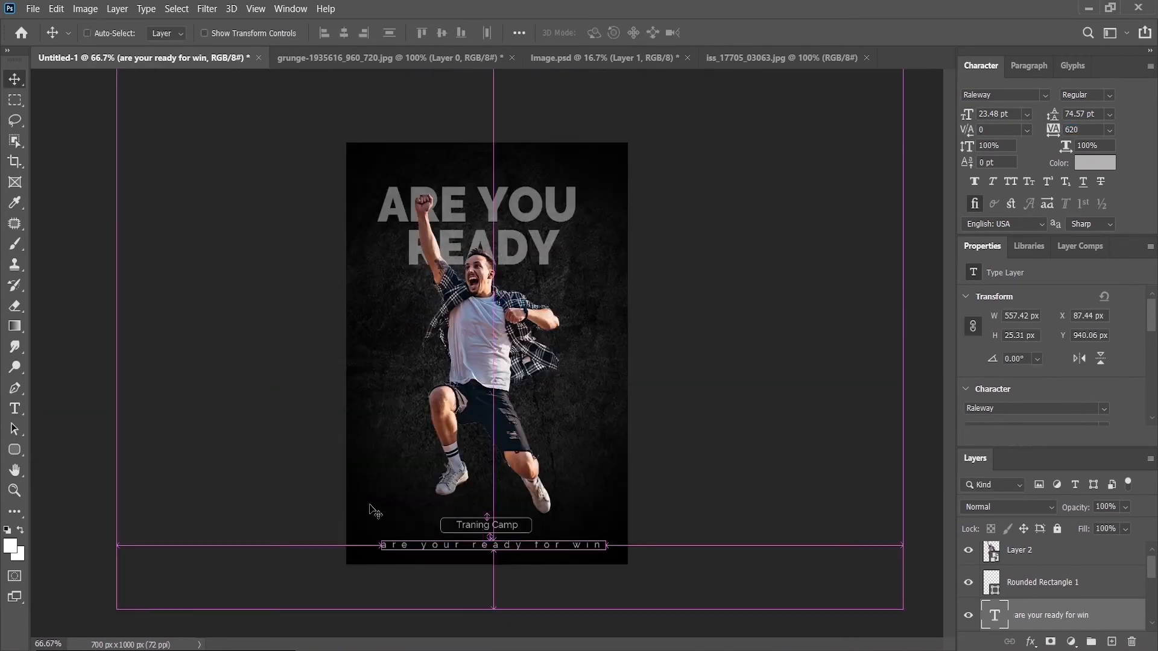
# Scale the "are your ready for win" line down about its centre to 16.99 pt, about 403 px wide
pyautogui.hotkey('ctrl', 't')
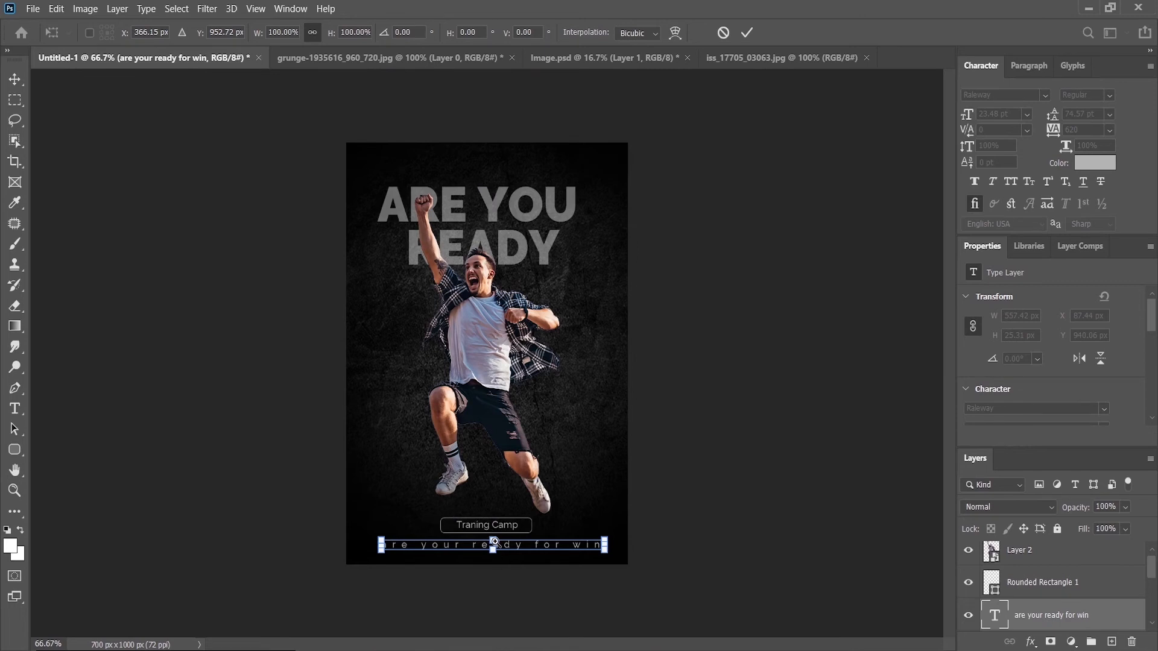
pyautogui.hotkey('ctrl', '+')
pyautogui.moveTo(498, 600); pyautogui.dragTo(497, 605)
pyautogui.press('Return')
pyautogui.scroll(-2, 522, 546)
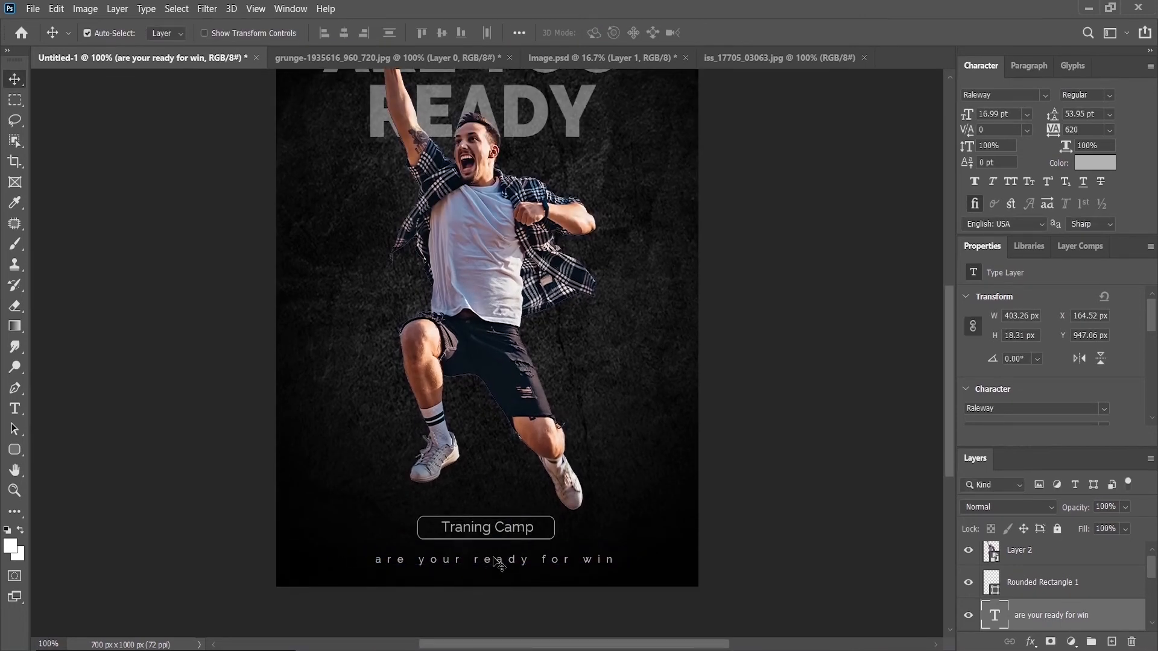
# Nudge the "are your ready for win" line 7 px down and reduce the "Traning Camp" text's opacity to 57%
pyautogui.press('Down')
pyautogui.press('Down')
pyautogui.press('Down')
pyautogui.press('Down')
pyautogui.press('Down')
pyautogui.press('Down')
pyautogui.press('Down')
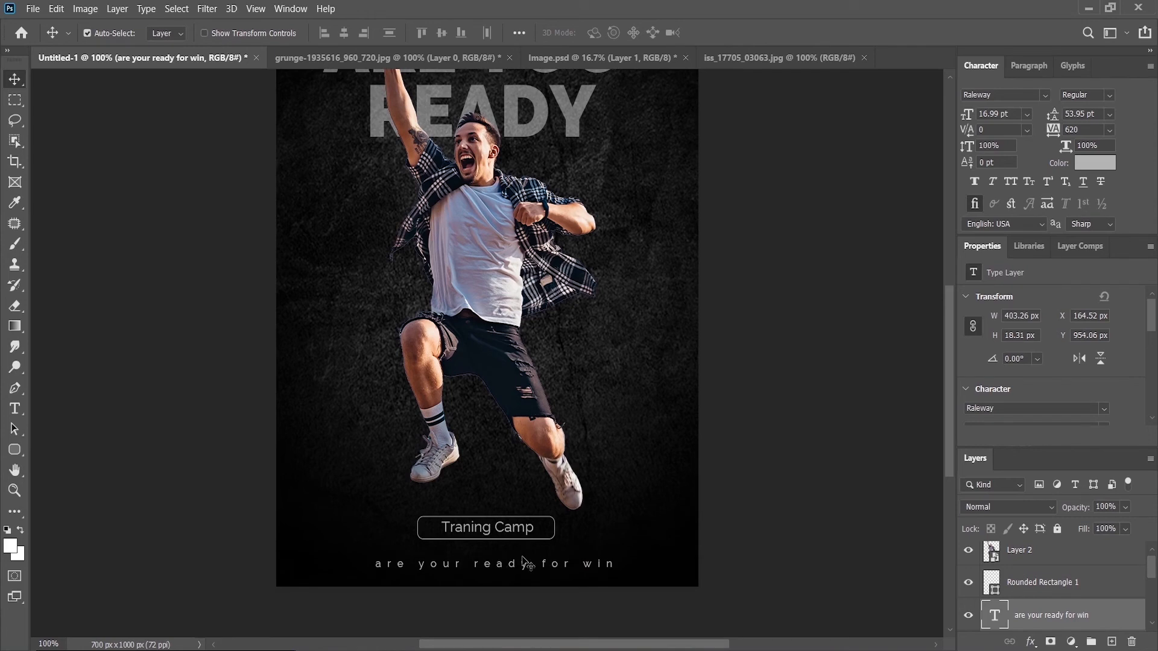
pyautogui.click(1126, 507)
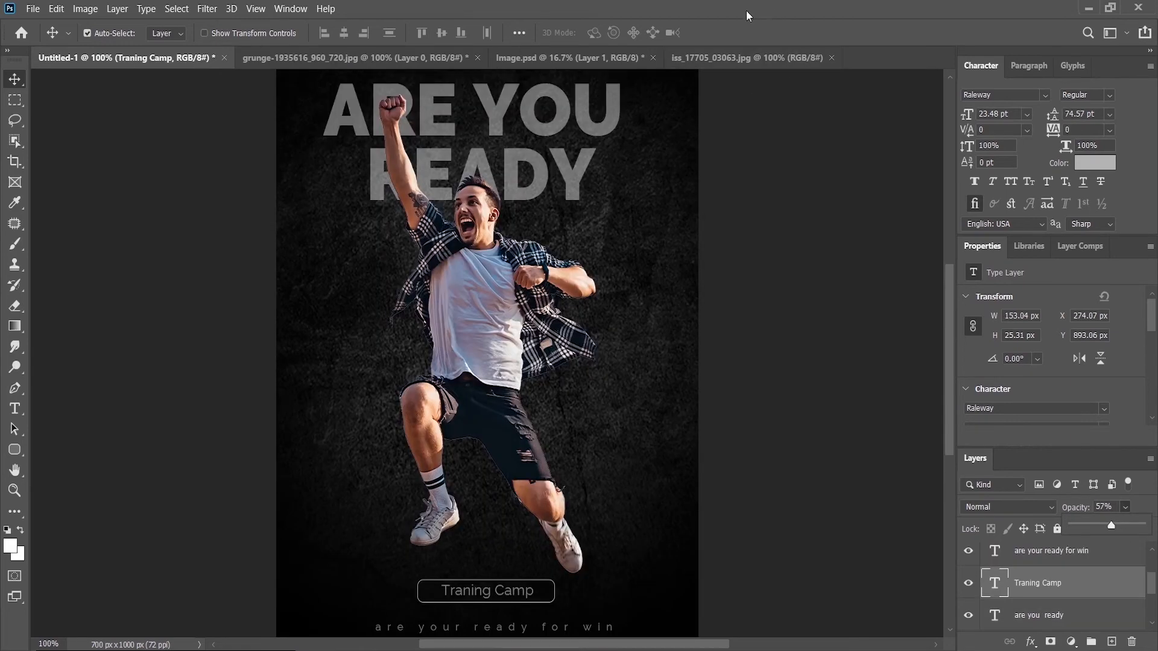
# Copy the entire flare image from iss_17705_03063.jpg into the poster and bring its layer to the front
pyautogui.click(717, 56)
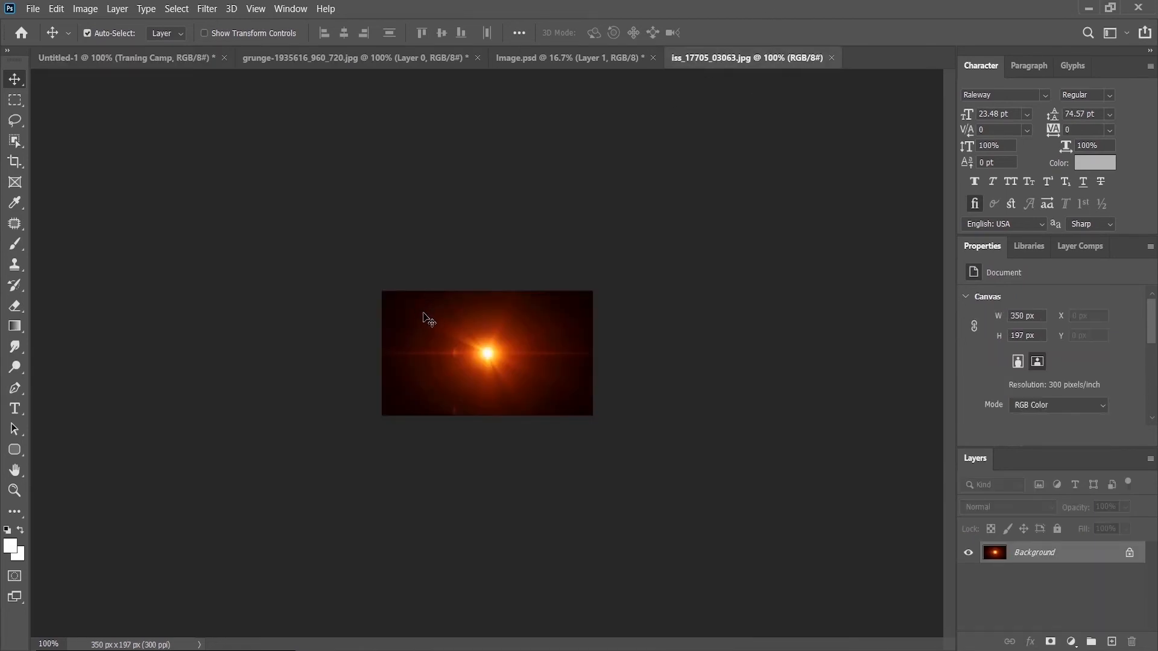
pyautogui.hotkey('ctrl', 'a')
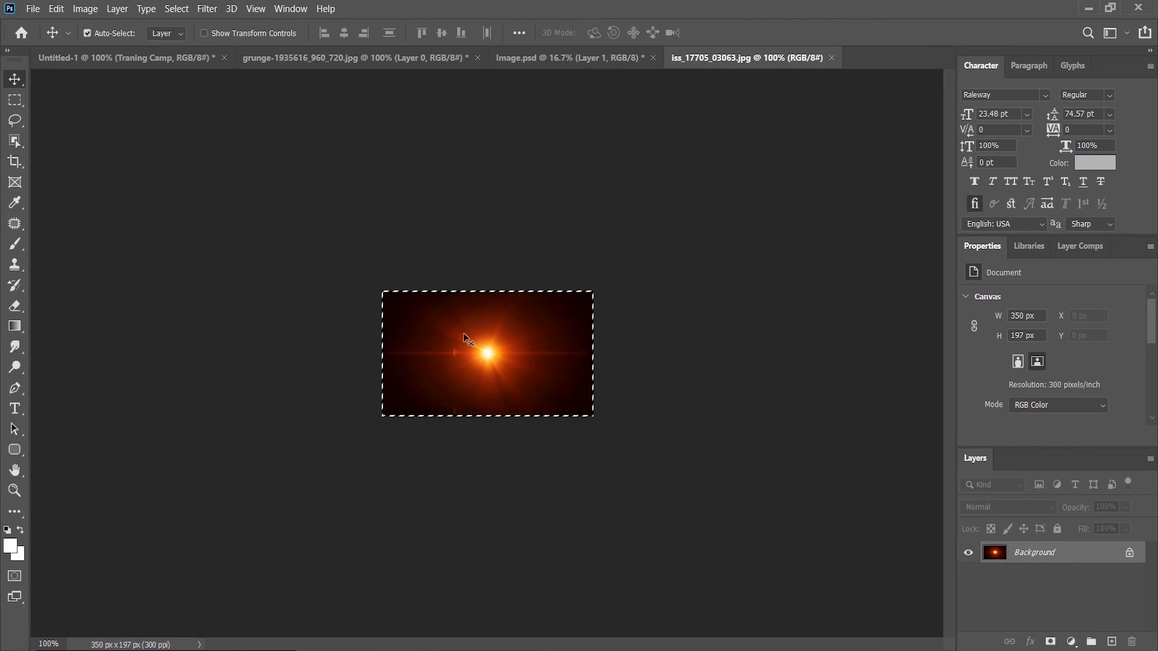
pyautogui.click(137, 60)
pyautogui.hotkey('ctrl', 'v')
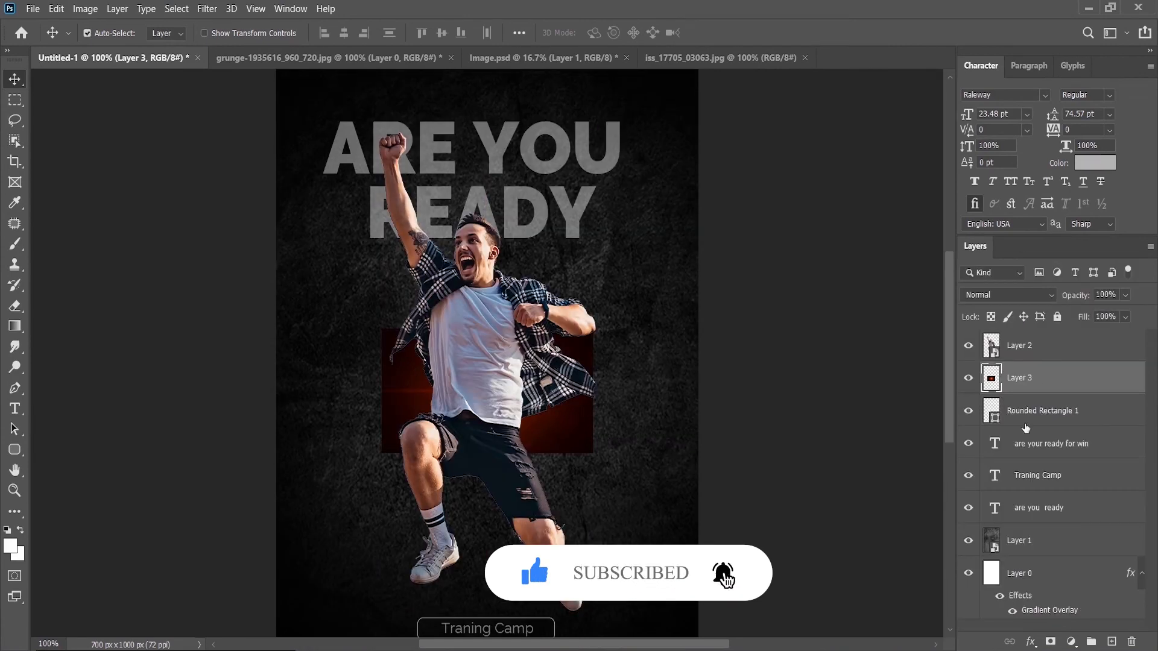
pyautogui.hotkey('ctrl', 'shift', ']')
# Enlarge the flare to about 175%, rotate it about 29° clockwise and place its bright centre beside the man's head
pyautogui.moveTo(474, 371); pyautogui.dragTo(492, 310)
pyautogui.hotkey('ctrl', 't')
pyautogui.moveTo(505, 271); pyautogui.dragTo(513, 176)
pyautogui.moveTo(585, 306)
pyautogui.mouseDown()
pyautogui.moveTo(563, 352)
pyautogui.moveTo(590, 322)
pyautogui.mouseUp()
pyautogui.moveTo(706, 485); pyautogui.dragTo(576, 533)
pyautogui.moveTo(527, 394); pyautogui.dragTo(556, 371)
pyautogui.moveTo(656, 499); pyautogui.dragTo(651, 485)
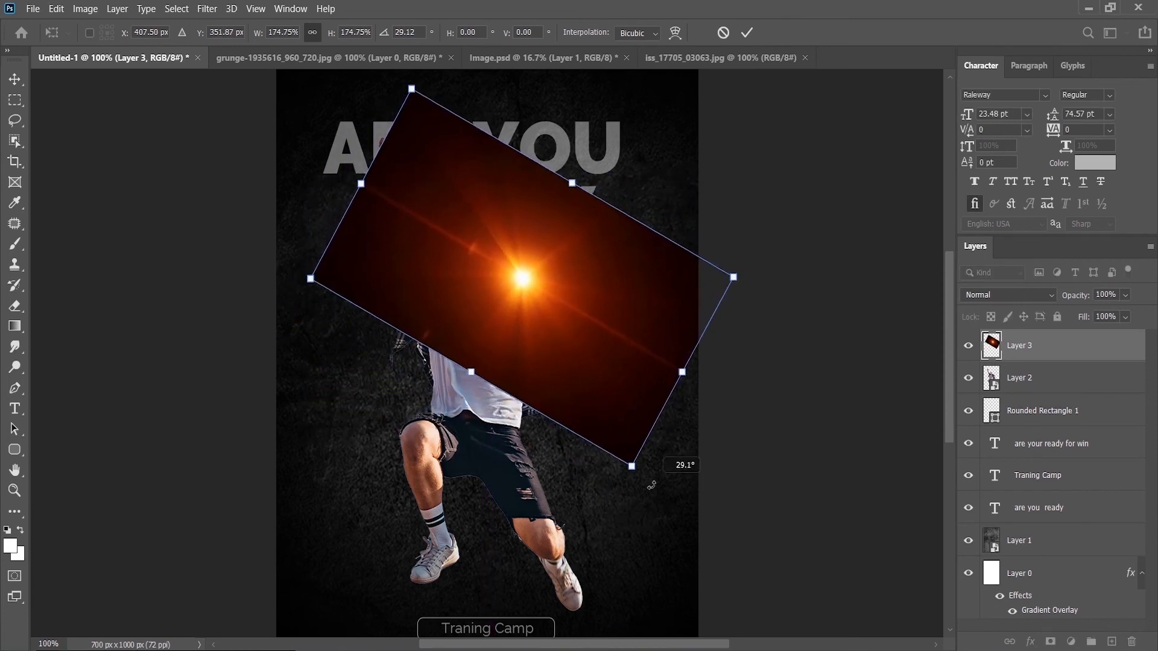
pyautogui.moveTo(546, 363); pyautogui.dragTo(563, 344)
pyautogui.press('Return')
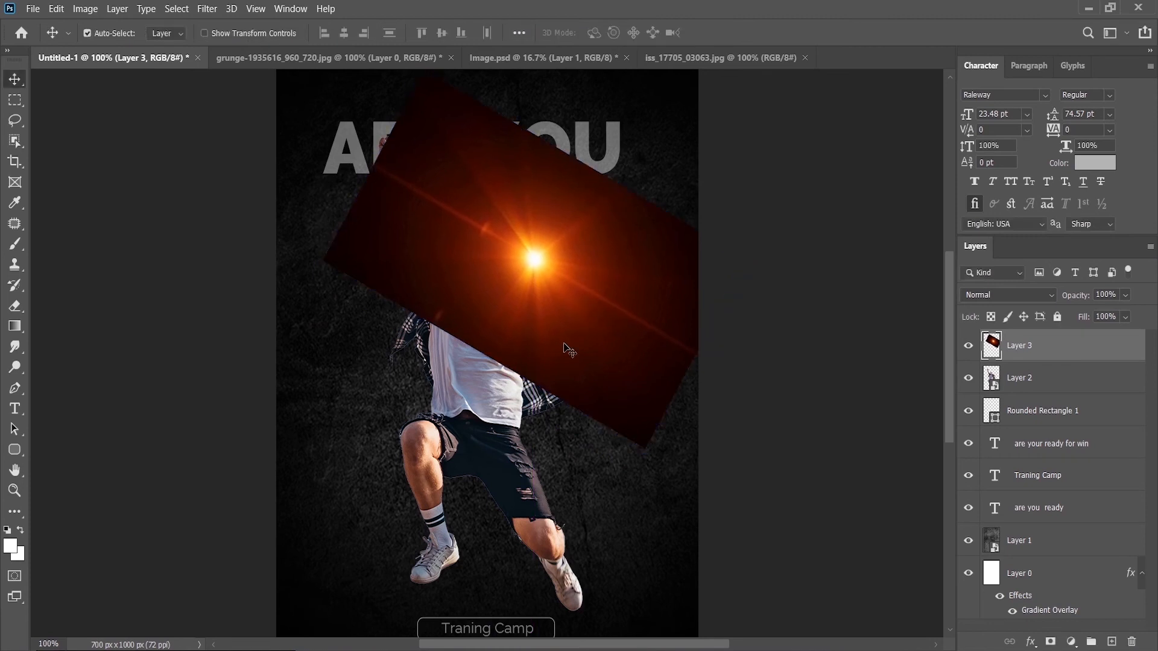
# Set the flare layer's blend mode to Lighten and move the flare up onto the "D" of "READY"
pyautogui.click(1004, 293)
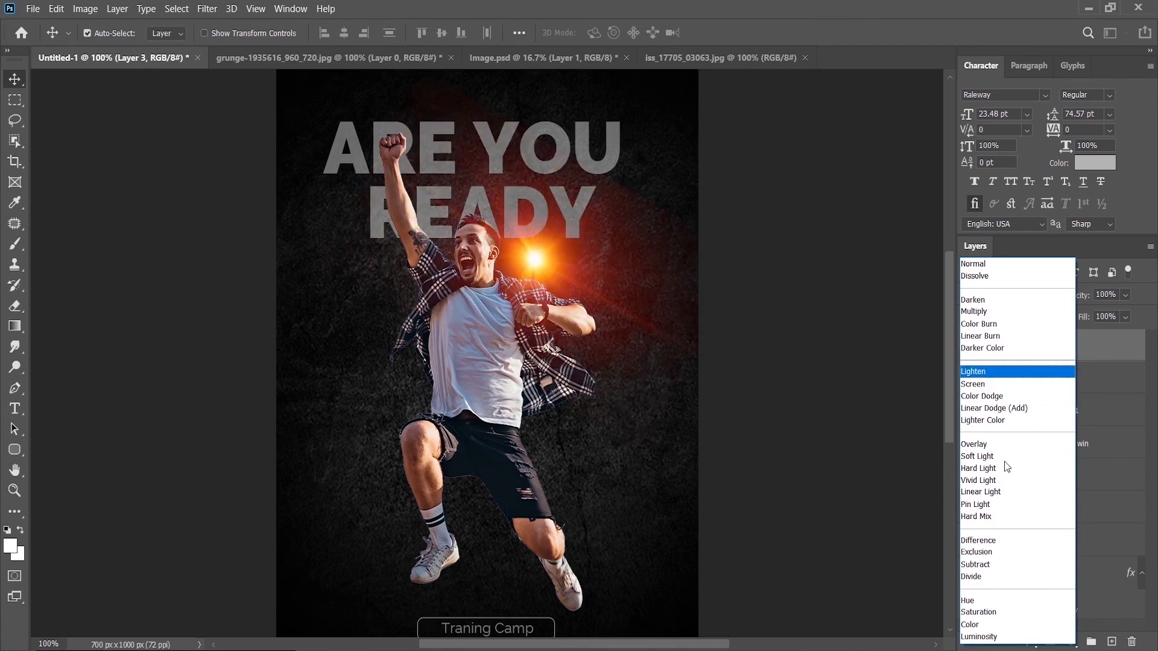
pyautogui.press('Return')
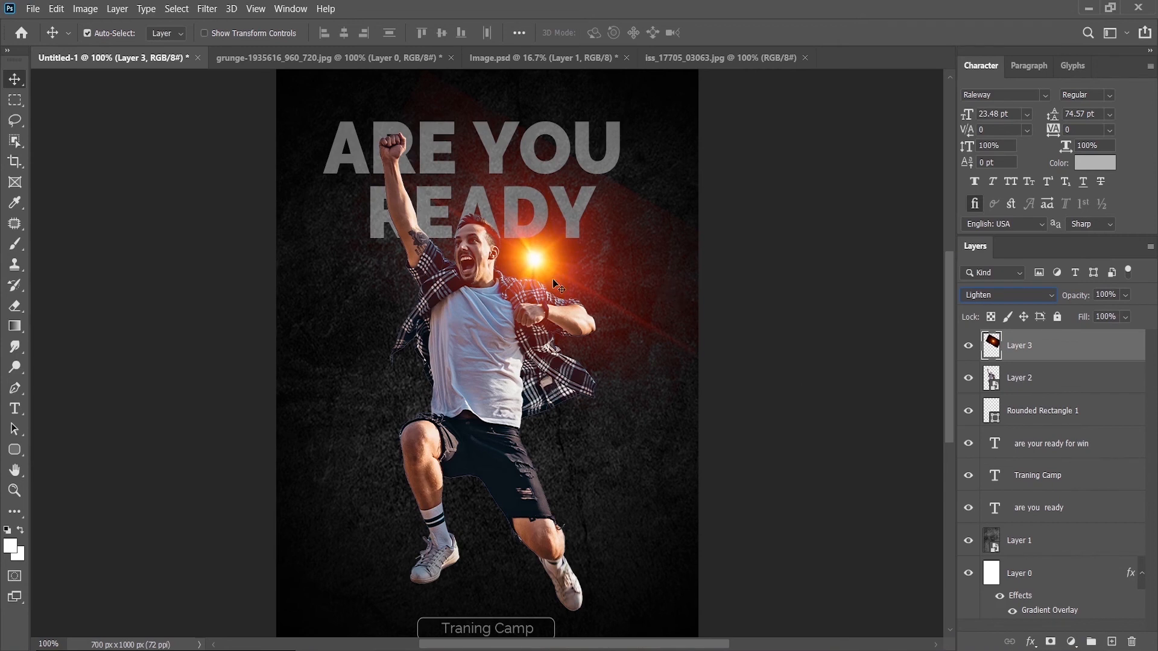
pyautogui.moveTo(536, 268); pyautogui.dragTo(544, 240)
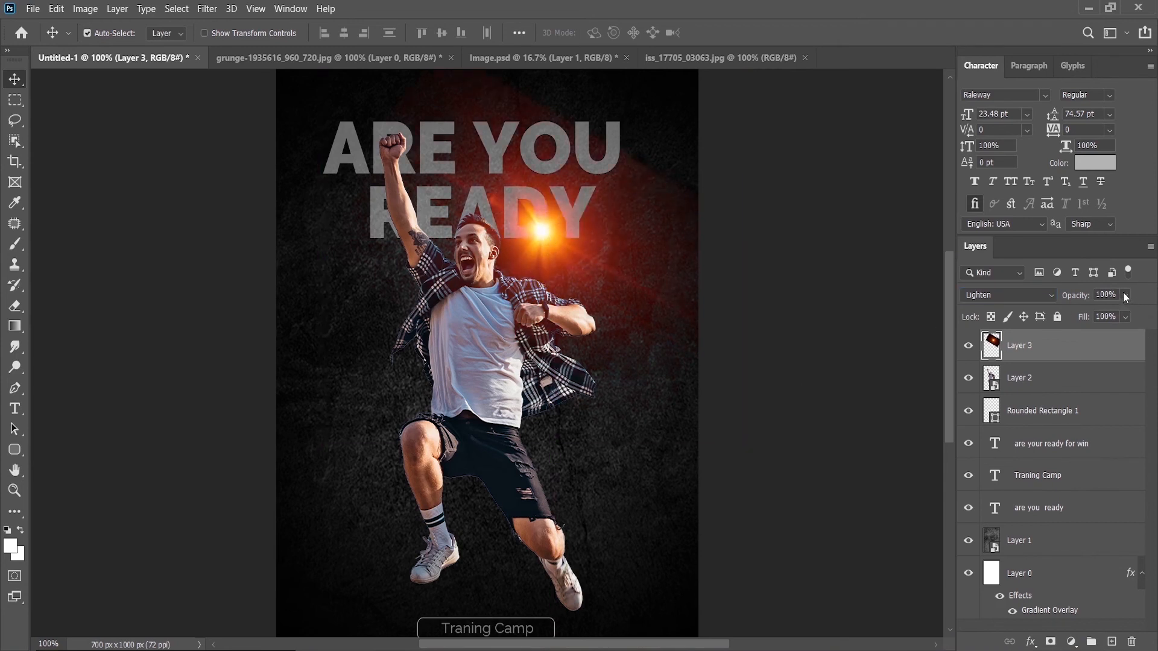
# Reduce the flare layer's opacity to 68% and move the flare down beside the man's shorts
pyautogui.click(1125, 295)
pyautogui.click(1126, 310)
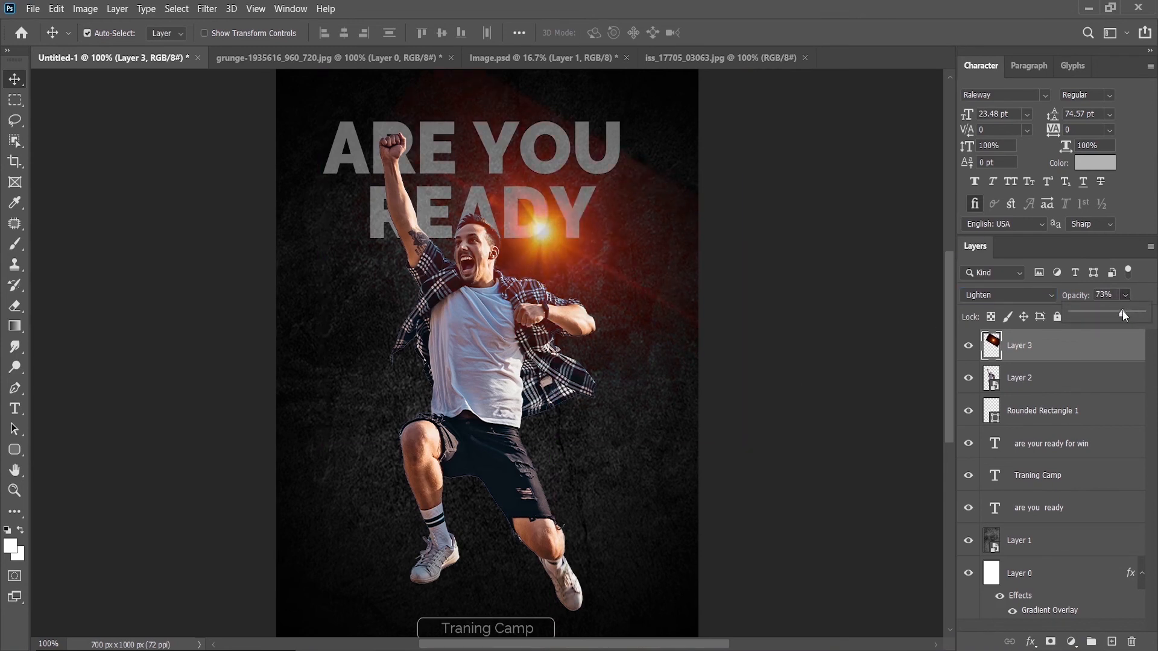
pyautogui.moveTo(1122, 310); pyautogui.dragTo(1119, 310)
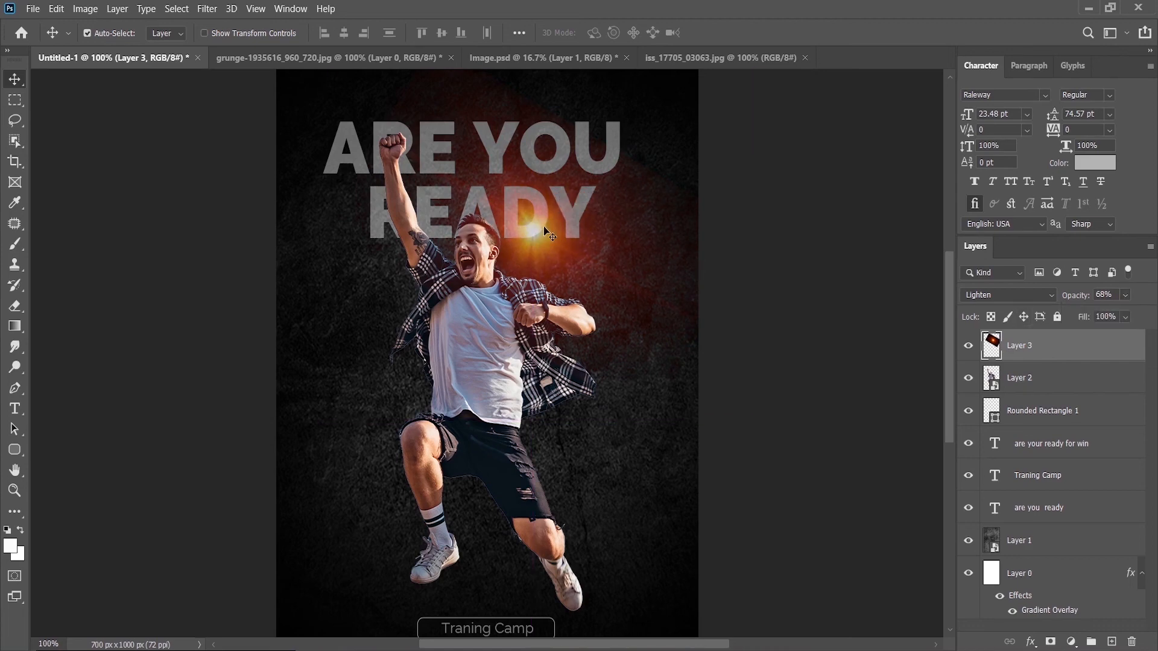
pyautogui.moveTo(544, 231); pyautogui.dragTo(535, 207)
pyautogui.hotkey('ctrl', 't')
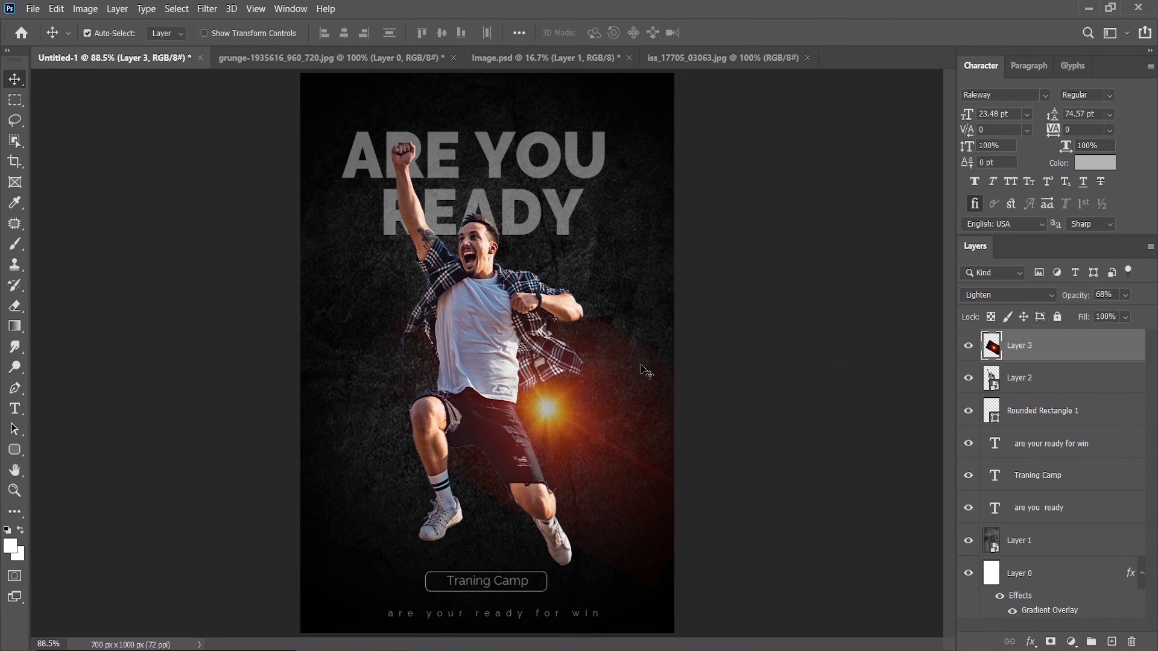
# Reduce the flare layer's opacity to 51% and shift the flare inward to the man's waist at the shirt hem
pyautogui.click(1124, 295)
pyautogui.moveTo(1125, 312); pyautogui.dragTo(1112, 312)
pyautogui.moveTo(606, 424); pyautogui.dragTo(553, 410)
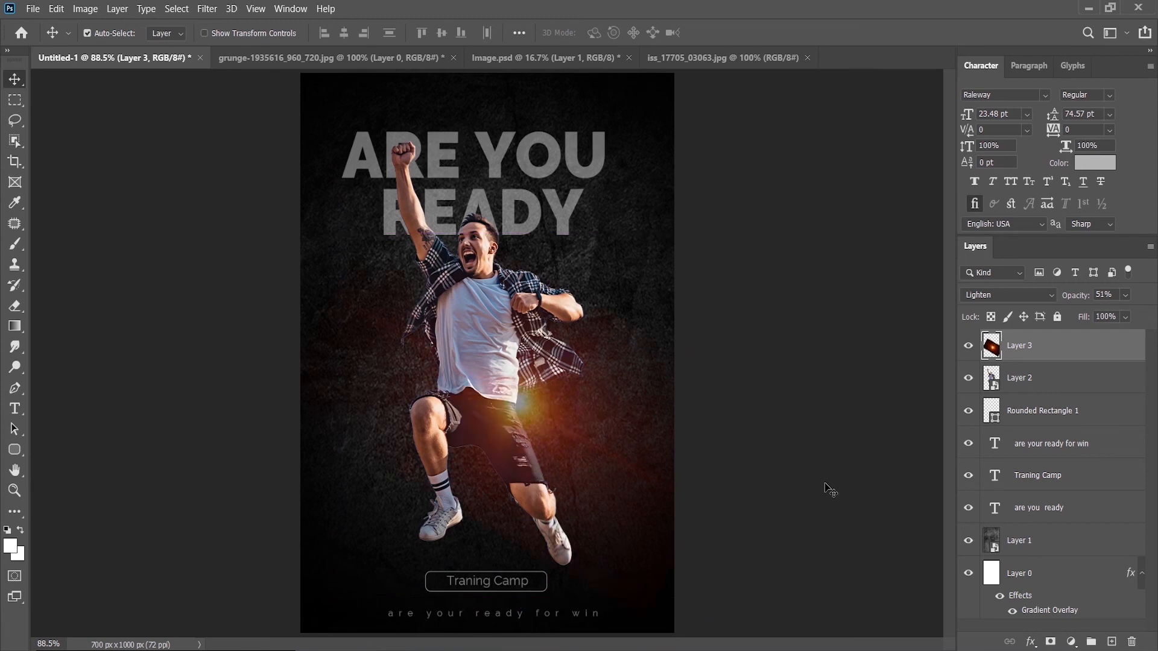